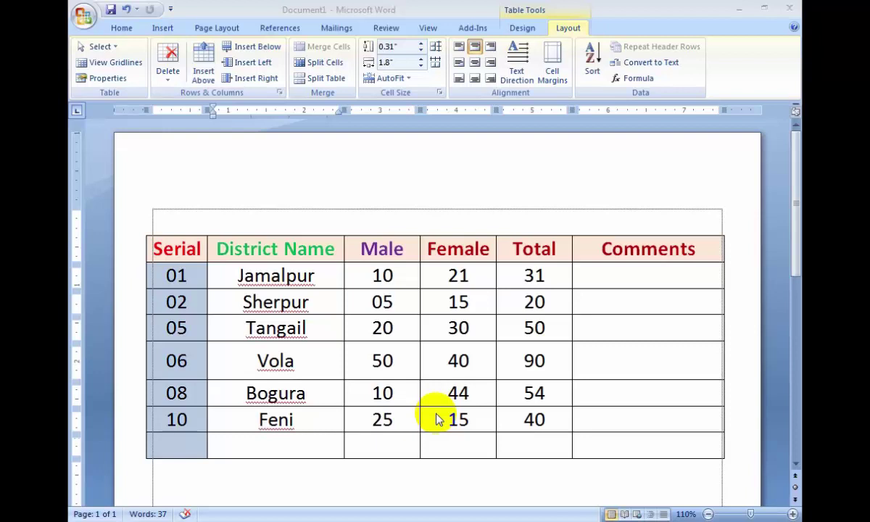
# Step: Merge the last row's Serial and District Name cells and label the merged cell 'Grand Total'
pyautogui.click(439, 393)
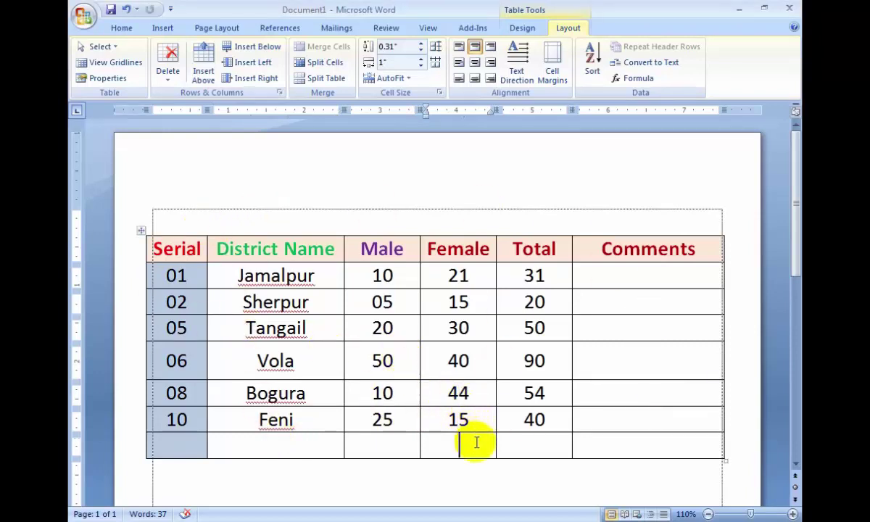
pyautogui.click(382, 446)
pyautogui.click(323, 444)
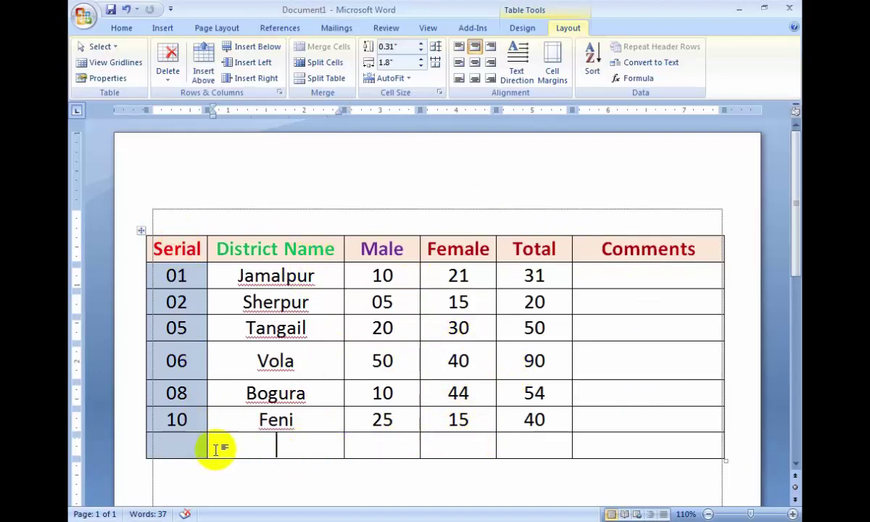
pyautogui.moveTo(194, 444); pyautogui.dragTo(290, 449)
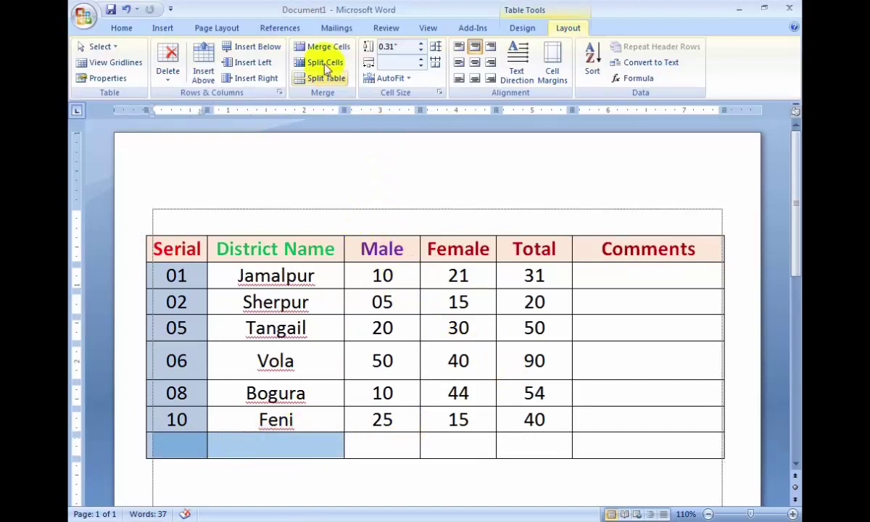
pyautogui.click(322, 47)
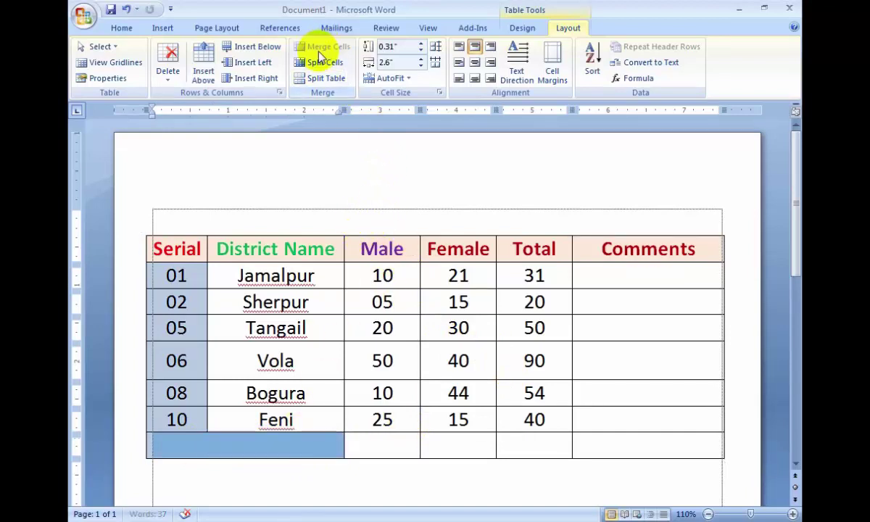
pyautogui.click(327, 453)
pyautogui.write('Gran')
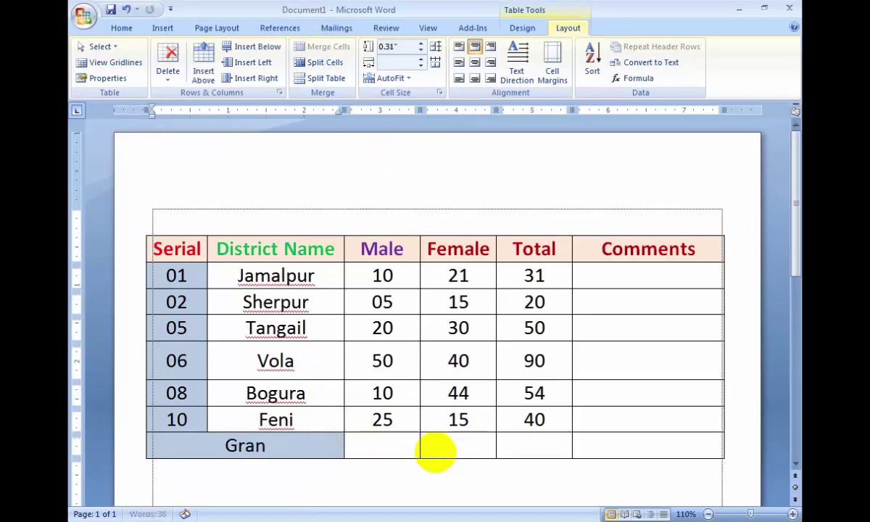
pyautogui.write('d Total')
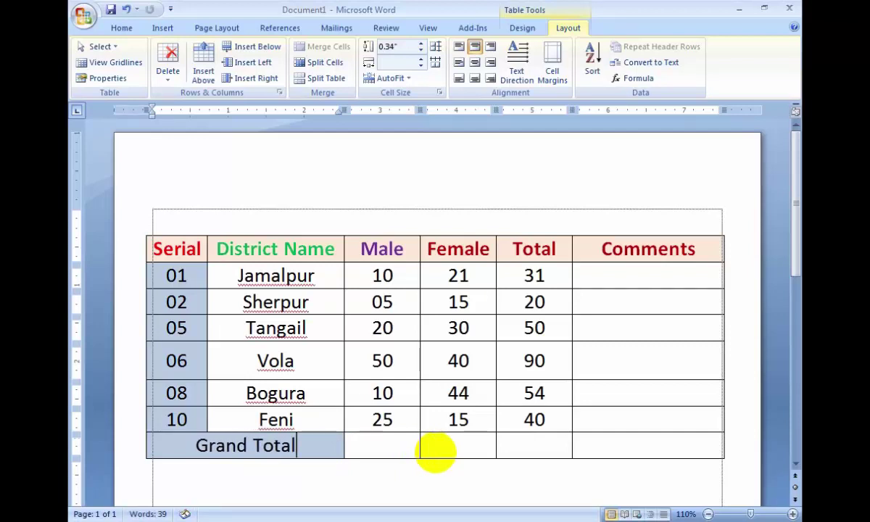
pyautogui.click(401, 448)
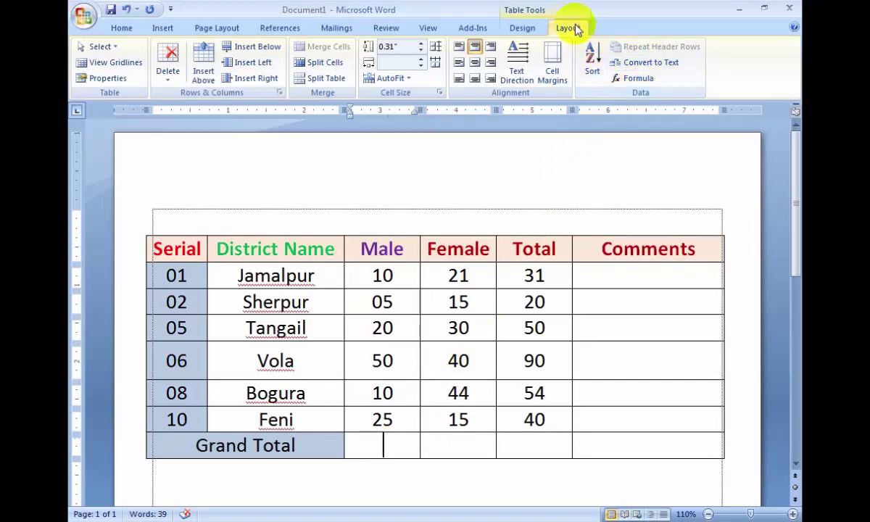
# Step: Insert a =SUM(ABOVE) formula in the Male grand total cell, giving 120
pyautogui.click(640, 79)
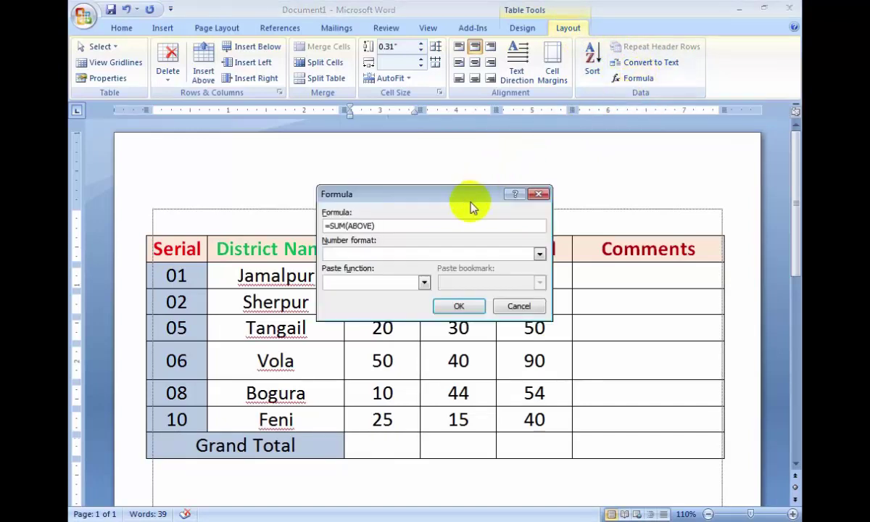
pyautogui.moveTo(496, 188)
pyautogui.mouseDown()
pyautogui.moveTo(588, 174)
pyautogui.moveTo(594, 142)
pyautogui.mouseUp()
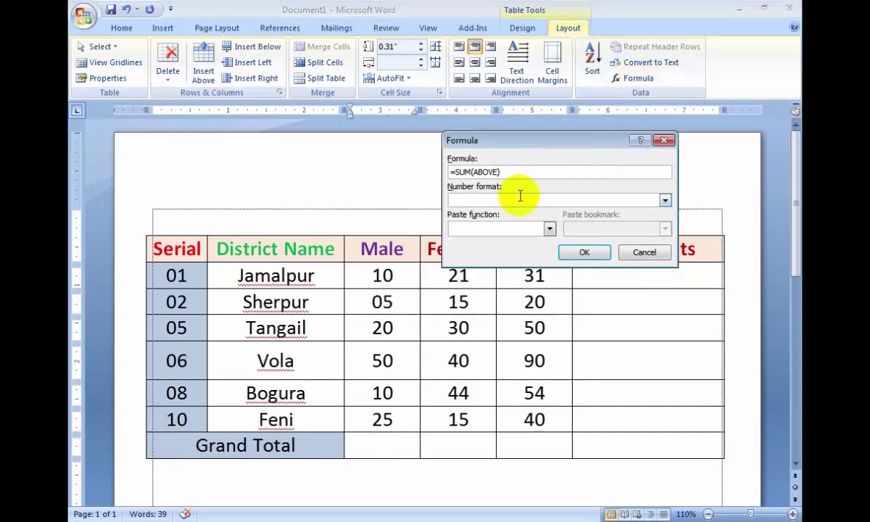
pyautogui.moveTo(454, 172); pyautogui.dragTo(471, 172)
pyautogui.click(472, 172)
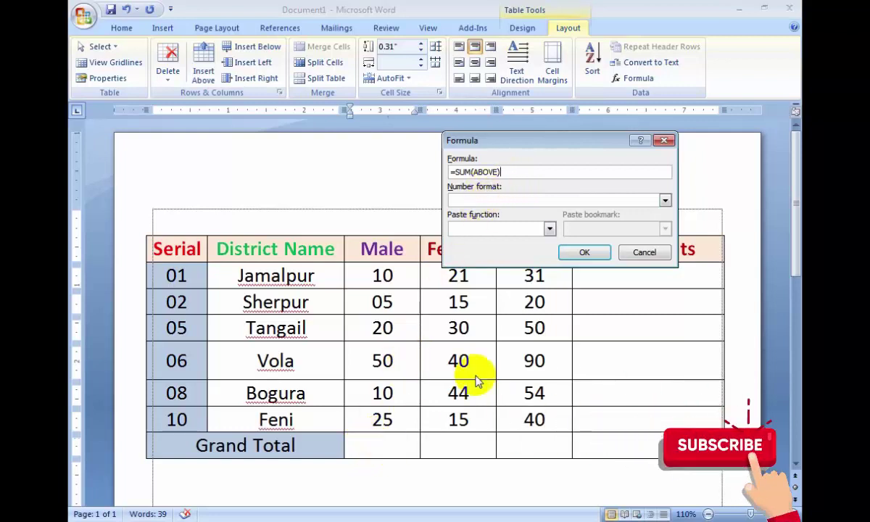
pyautogui.click(642, 252)
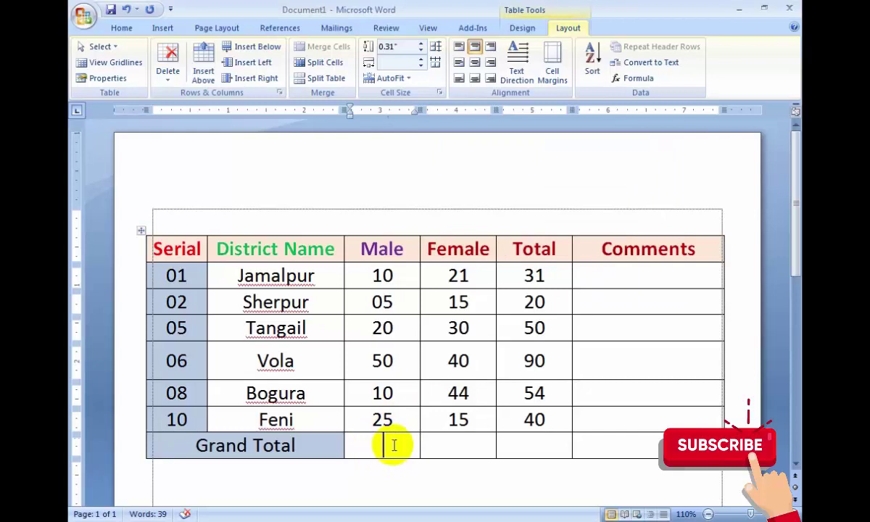
pyautogui.click(628, 79)
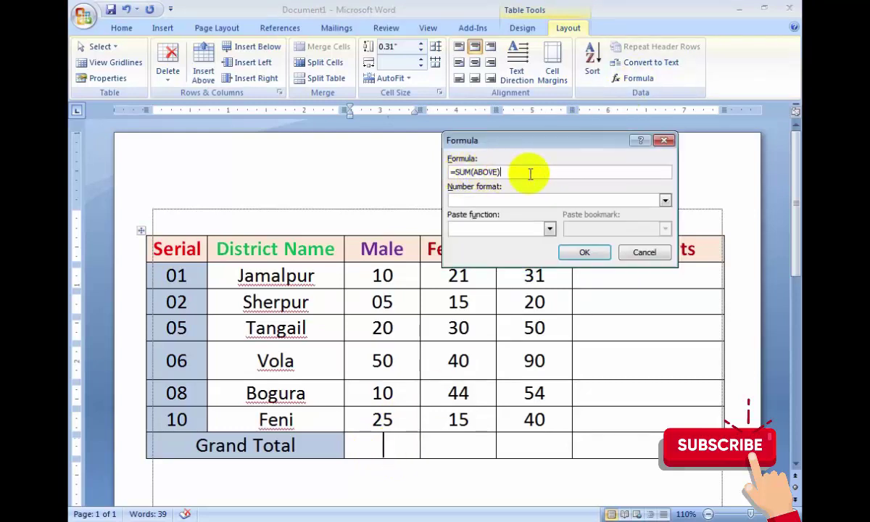
pyautogui.click(584, 254)
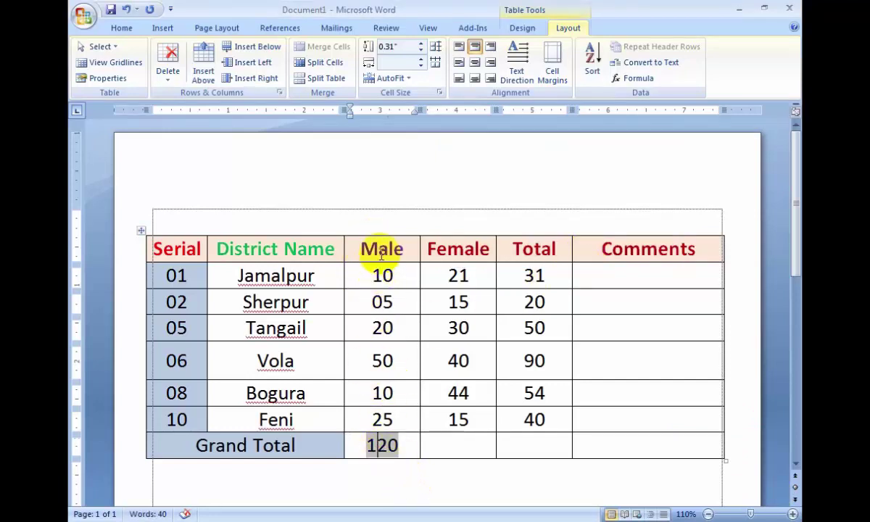
pyautogui.click(383, 448)
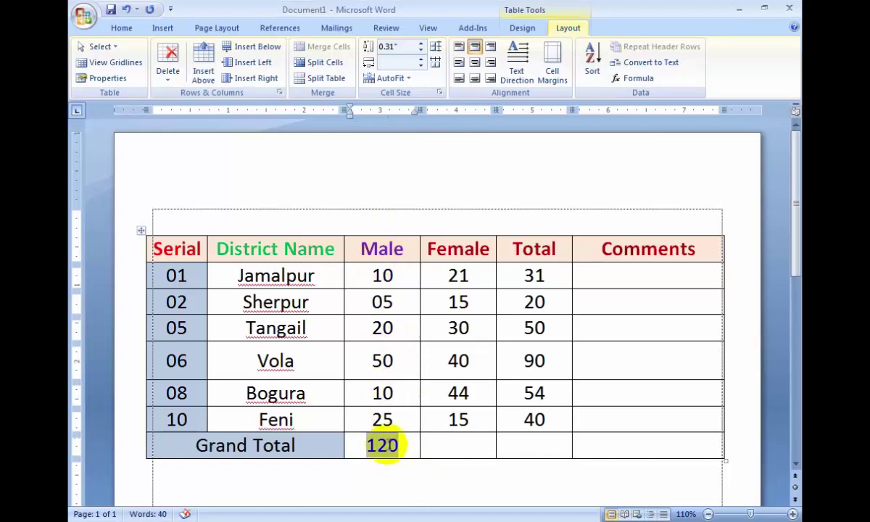
pyautogui.click(406, 445)
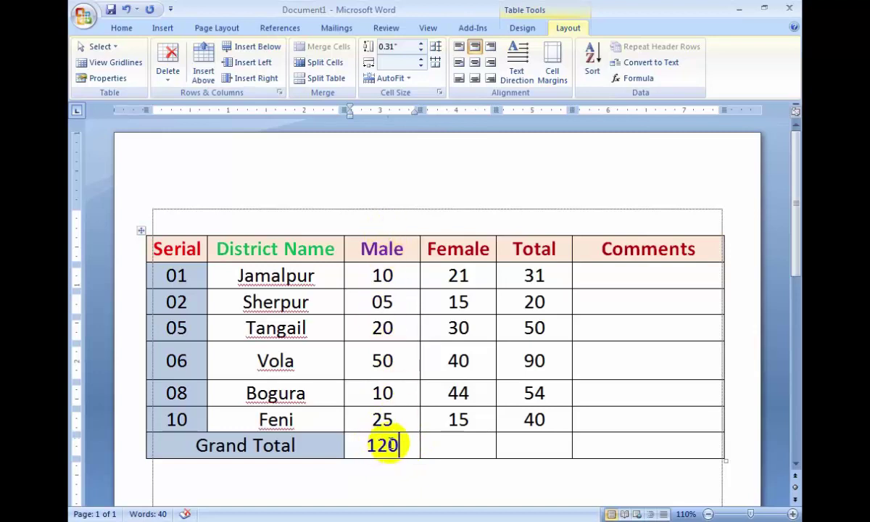
pyautogui.click(391, 445)
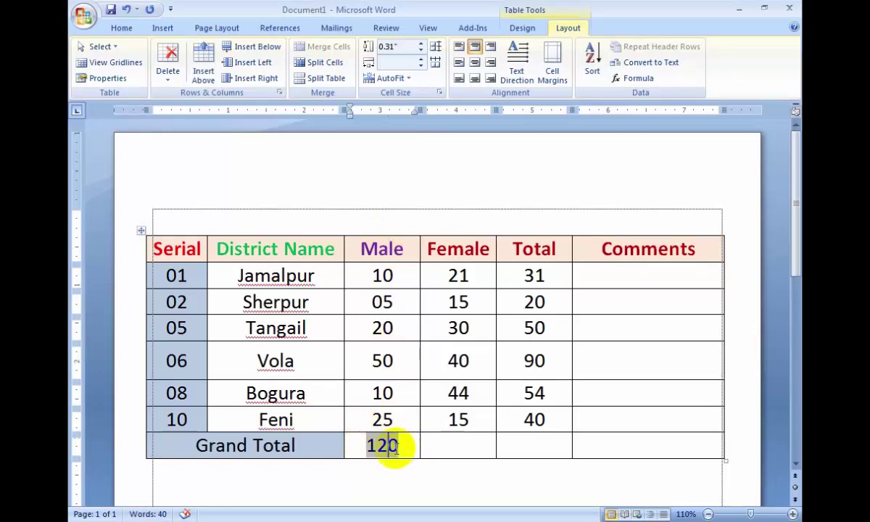
# Step: Add =SUM(ABOVE) totals for Female (165) and Total (285) in the Grand Total row
pyautogui.click(459, 445)
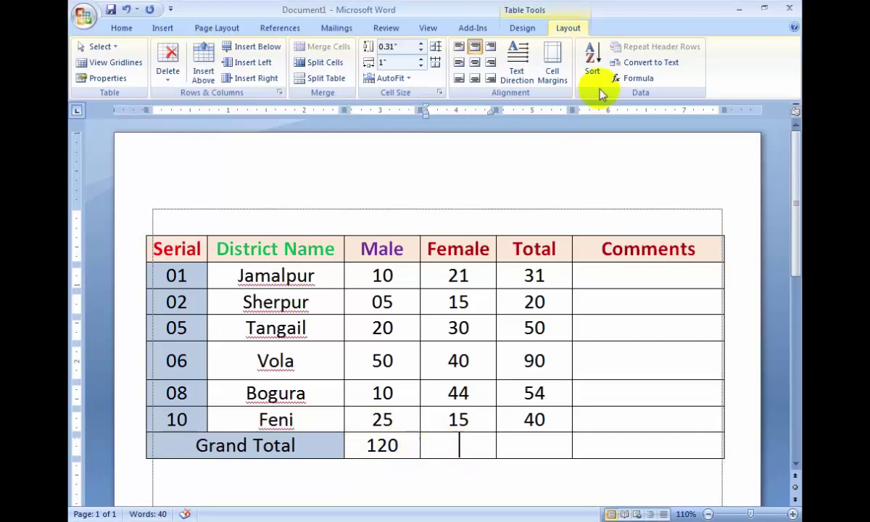
pyautogui.click(638, 80)
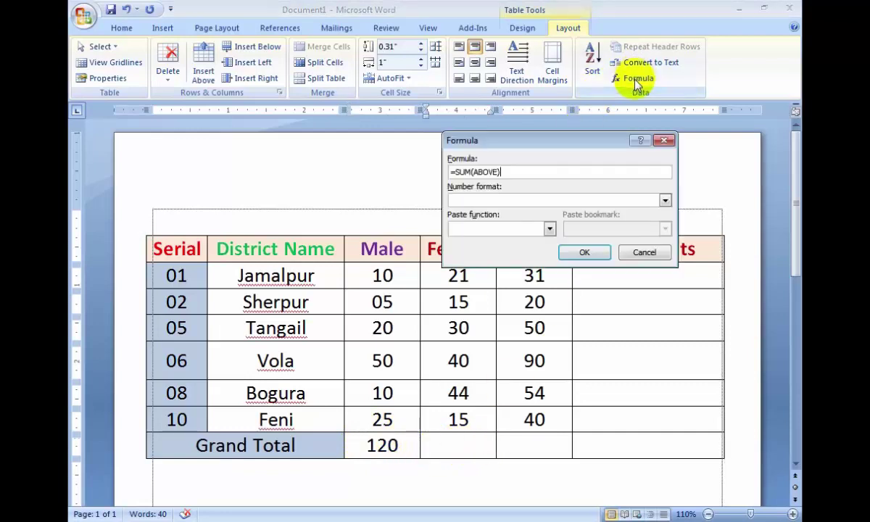
pyautogui.click(584, 254)
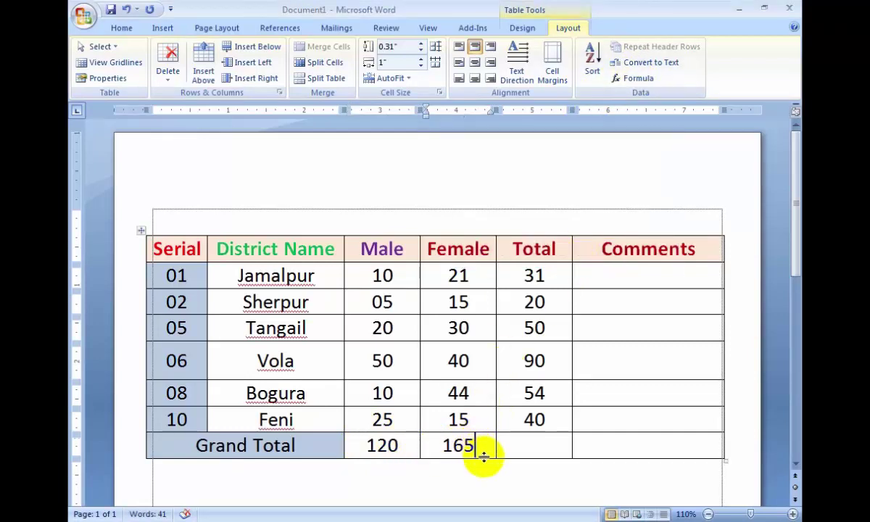
pyautogui.click(536, 444)
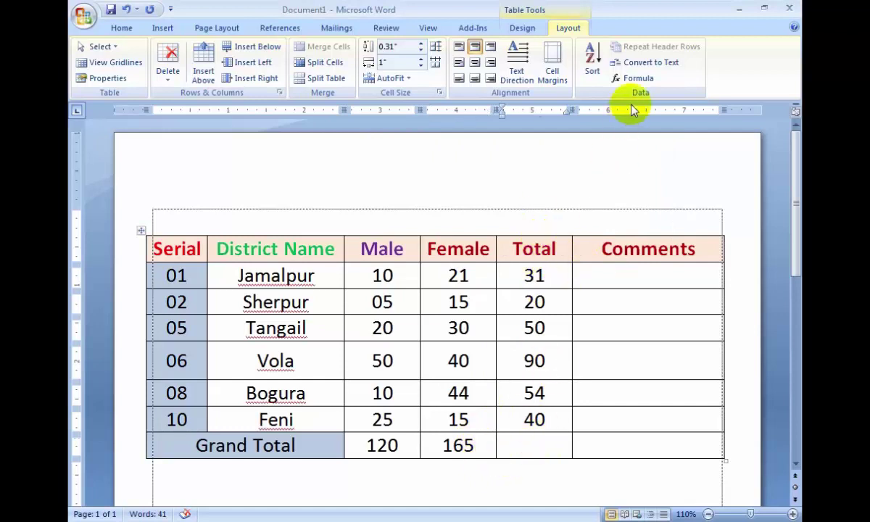
pyautogui.click(638, 78)
pyautogui.click(580, 256)
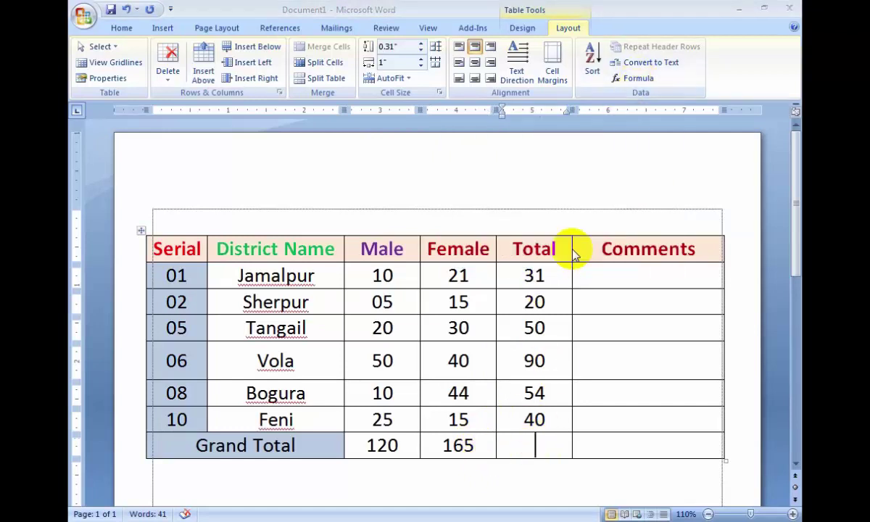
pyautogui.moveTo(501, 447); pyautogui.dragTo(553, 460)
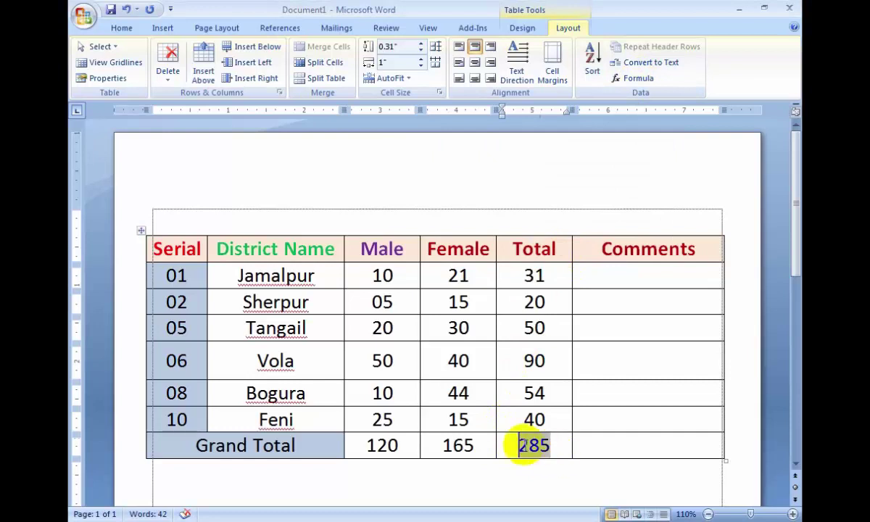
pyautogui.click(585, 445)
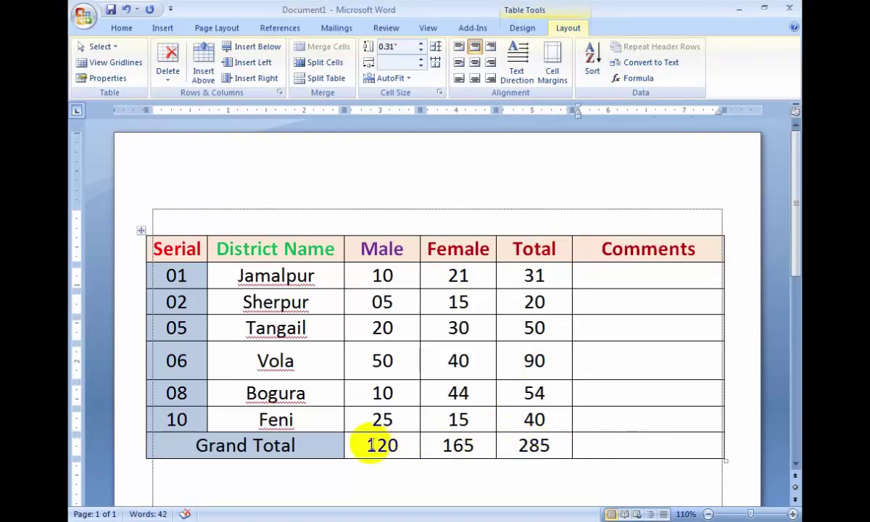
# Step: Highlight the Grand Total results and the Jamalpur (10, 21, 31) and Tangail (20, 30, 50) figures
pyautogui.moveTo(379, 445); pyautogui.dragTo(584, 444)
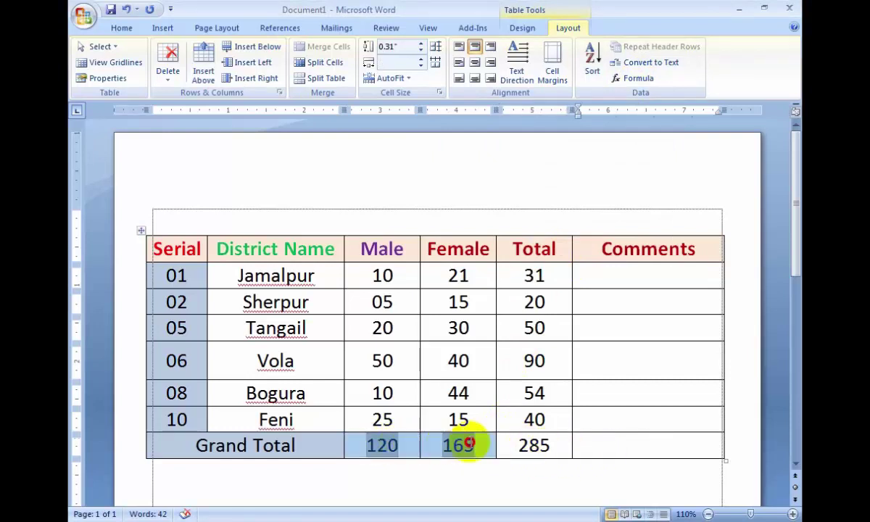
pyautogui.click(585, 444)
pyautogui.moveTo(383, 275); pyautogui.dragTo(548, 276)
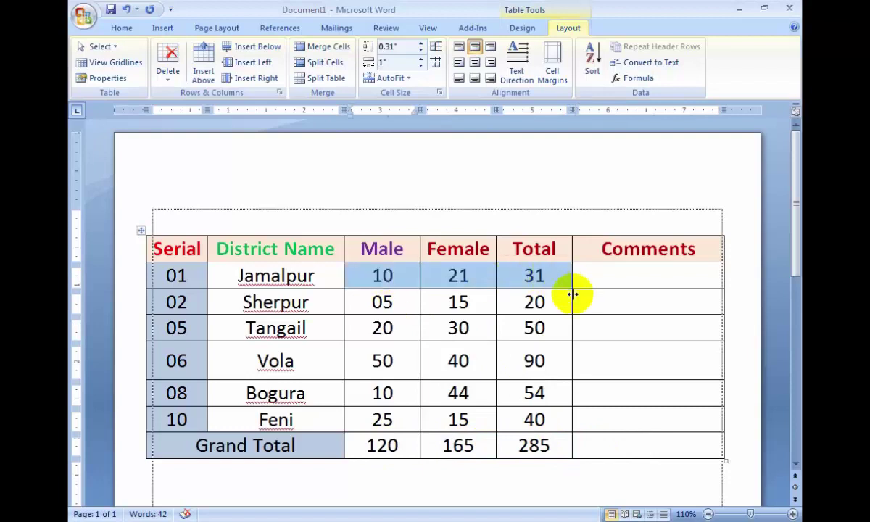
pyautogui.click(596, 330)
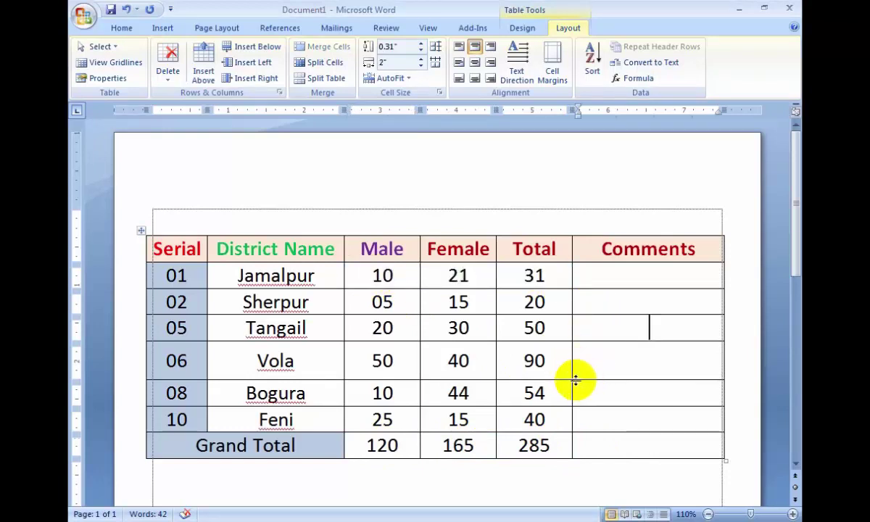
pyautogui.click(412, 327)
pyautogui.moveTo(412, 328); pyautogui.dragTo(534, 327)
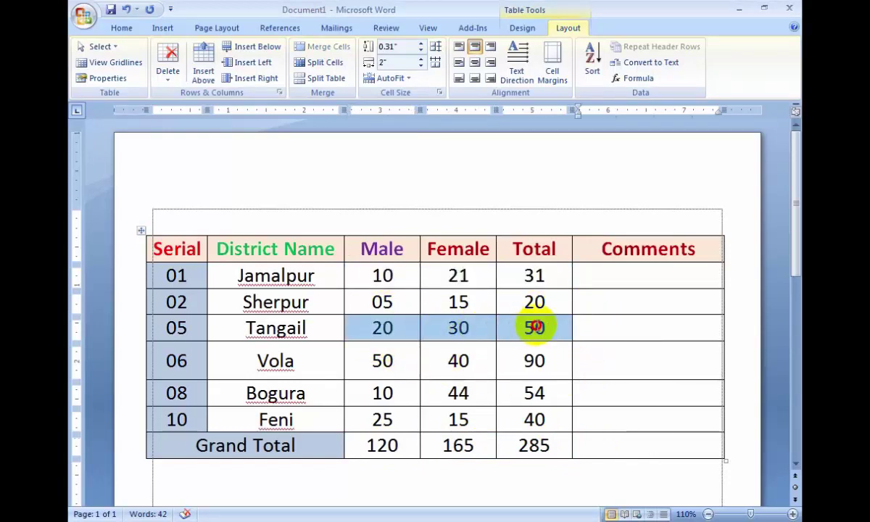
pyautogui.click(410, 328)
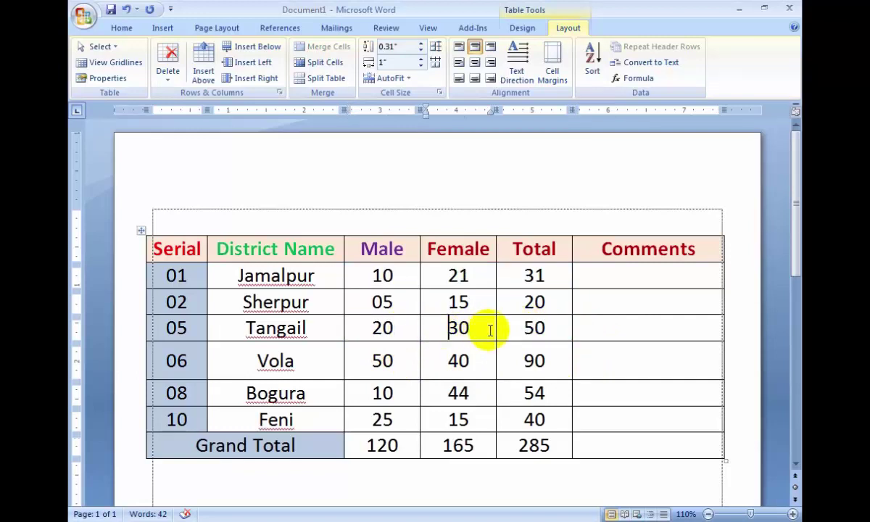
pyautogui.moveTo(406, 328); pyautogui.dragTo(586, 333)
# Step: Insert =SUM(LEFT) in Tangail's Comments cell, giving 100
pyautogui.click(586, 332)
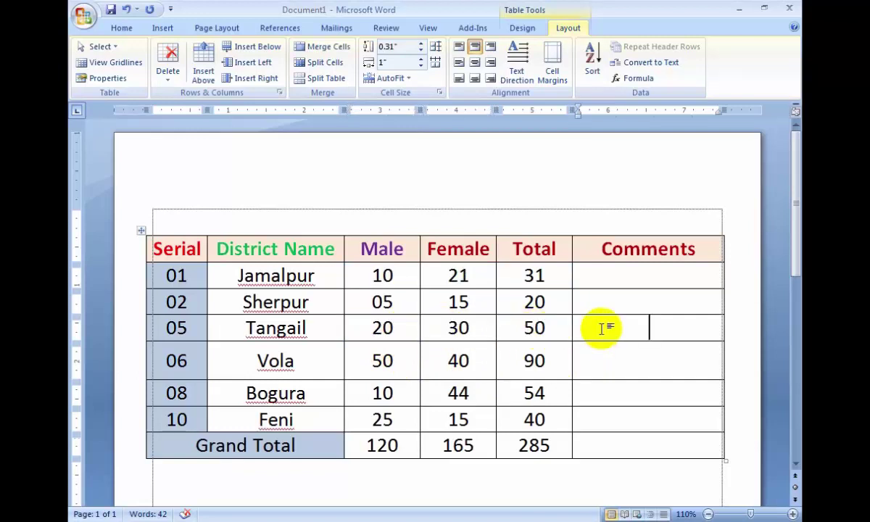
pyautogui.click(636, 78)
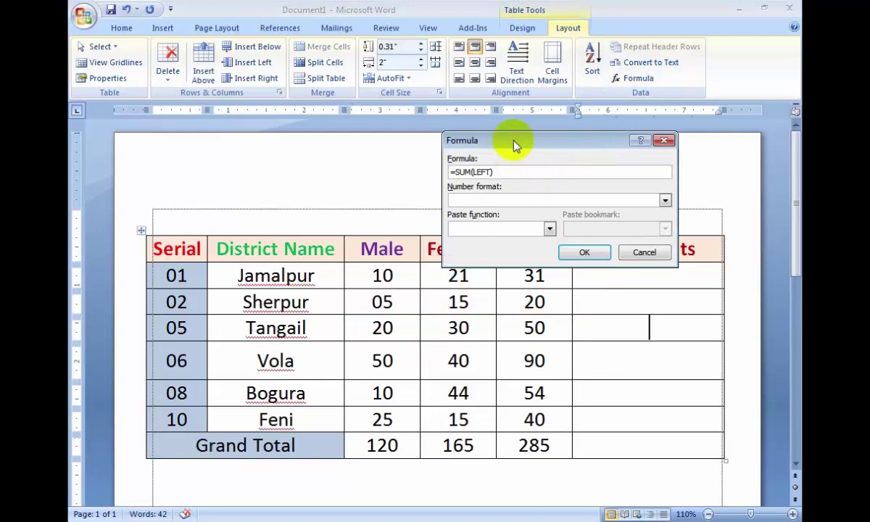
pyautogui.moveTo(515, 142); pyautogui.dragTo(552, 148)
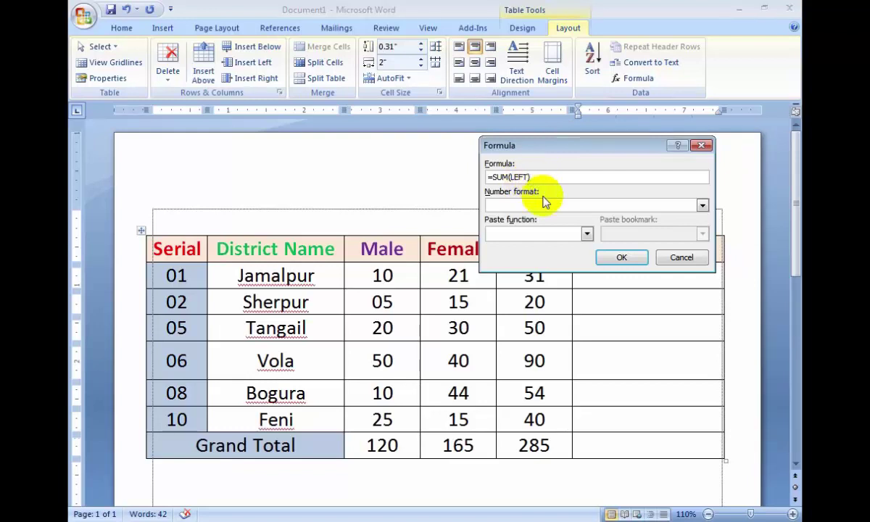
pyautogui.click(622, 259)
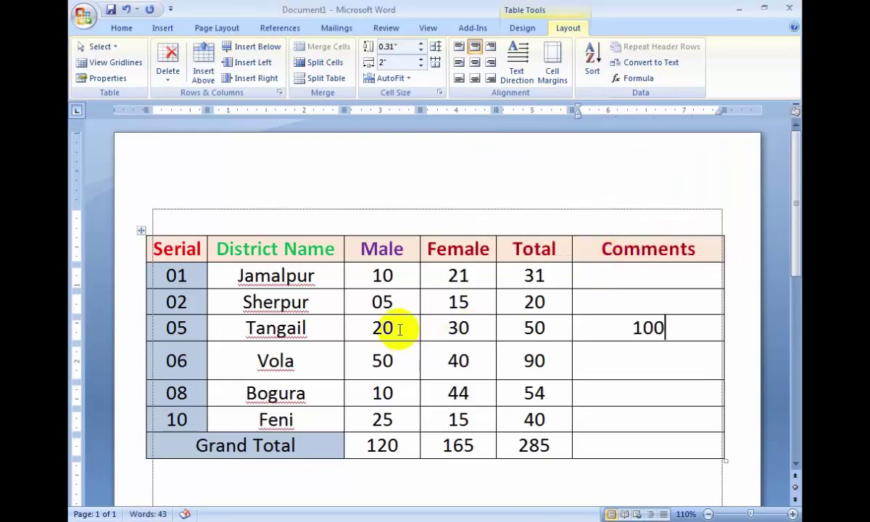
pyautogui.click(459, 327)
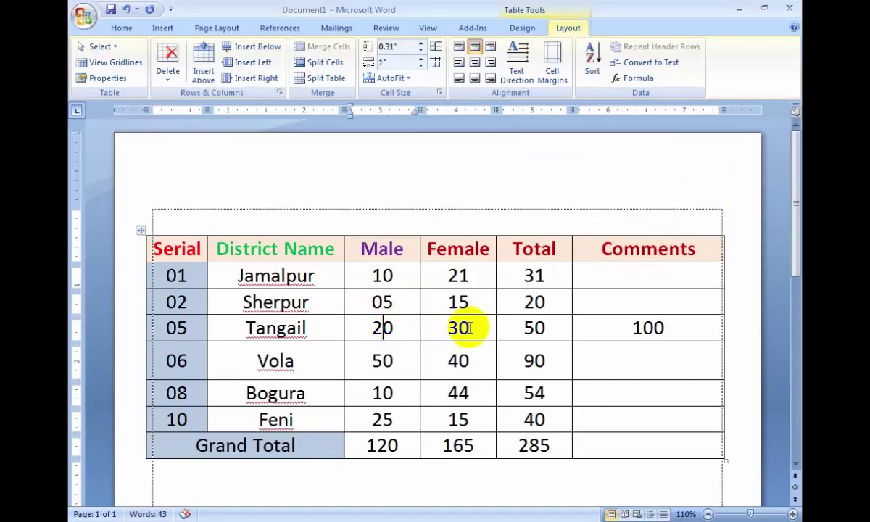
pyautogui.click(649, 328)
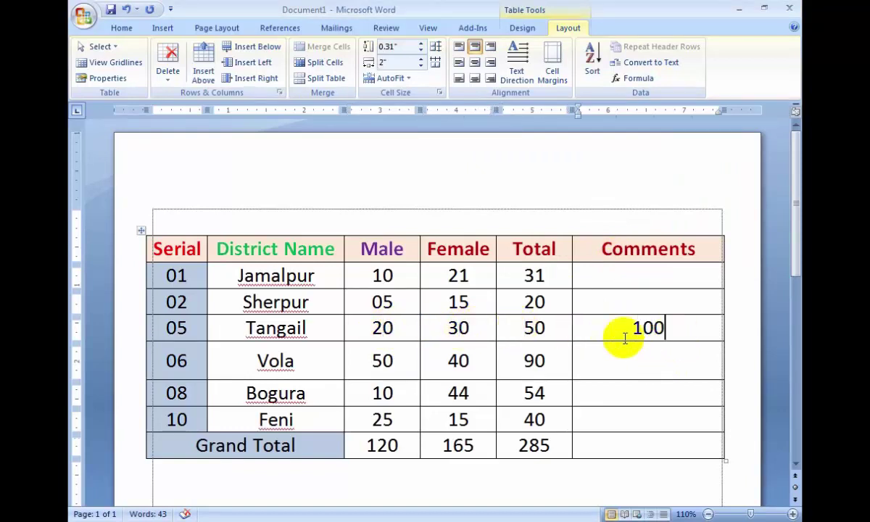
# Step: Replace Tangail's Male value 20 with a =SUM(RIGHT) formula, giving 180
pyautogui.doubleClick(387, 329)
pyautogui.press('Delete')
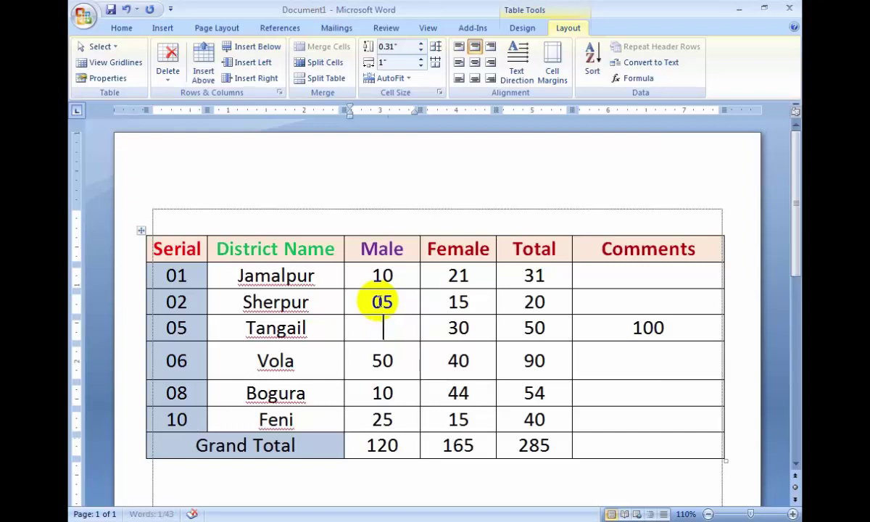
pyautogui.click(482, 327)
pyautogui.moveTo(496, 327); pyautogui.dragTo(629, 325)
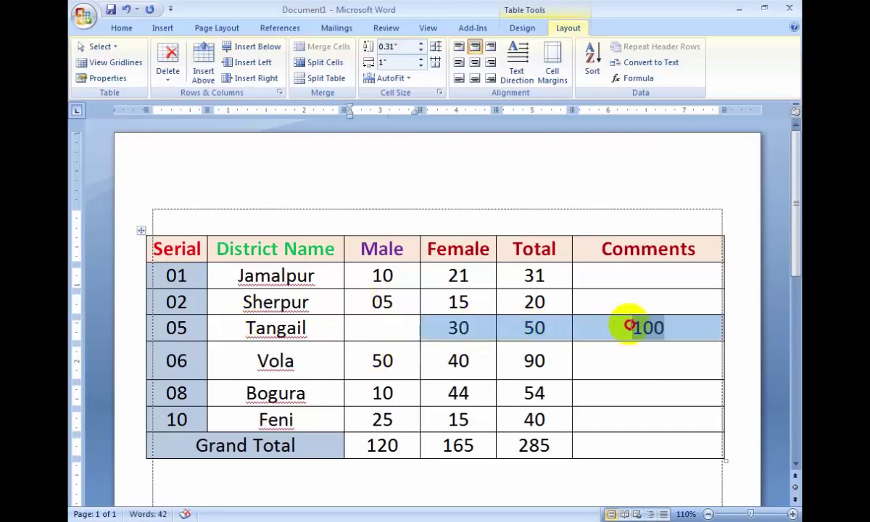
pyautogui.click(383, 327)
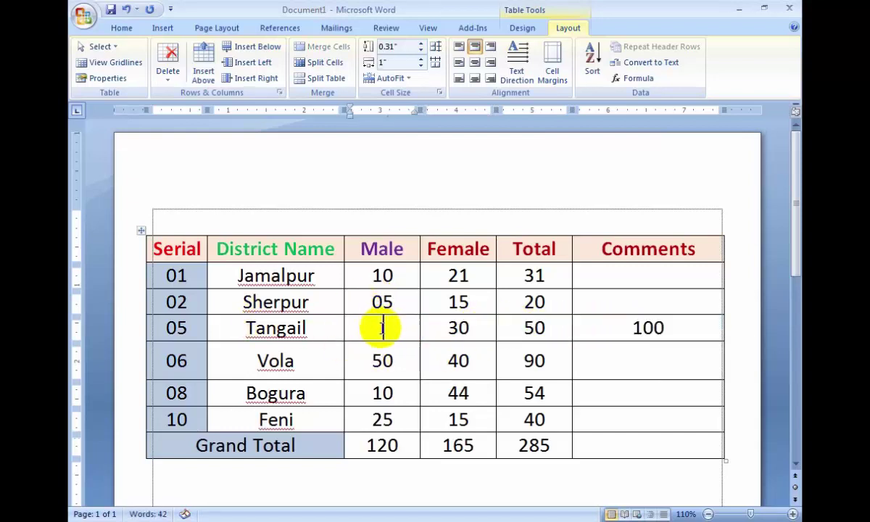
pyautogui.click(638, 79)
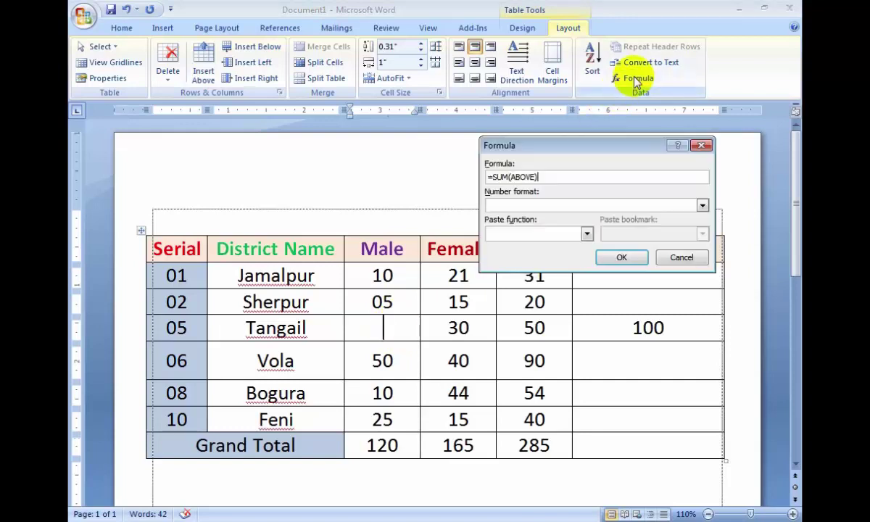
pyautogui.click(534, 177)
pyautogui.press('BackSpace')
pyautogui.press('BackSpace')
pyautogui.press('BackSpace')
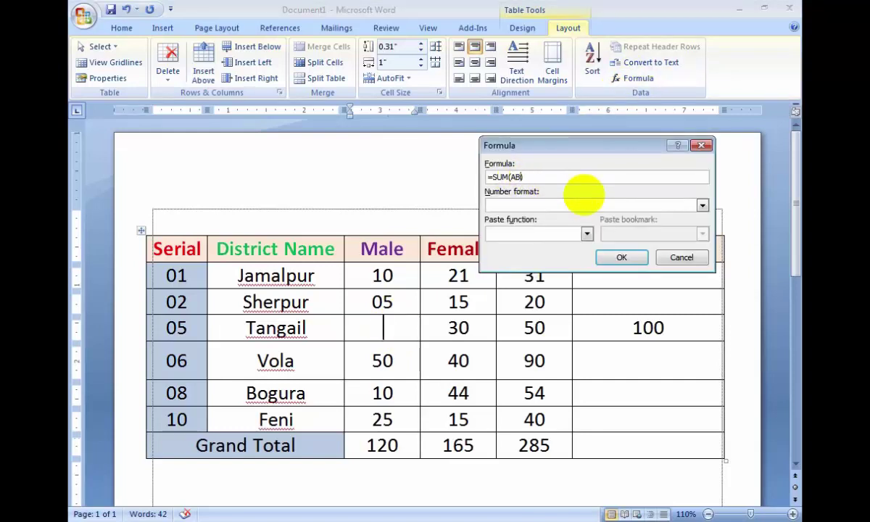
pyautogui.press('BackSpace')
pyautogui.press('BackSpace')
pyautogui.write('RIGHT)')
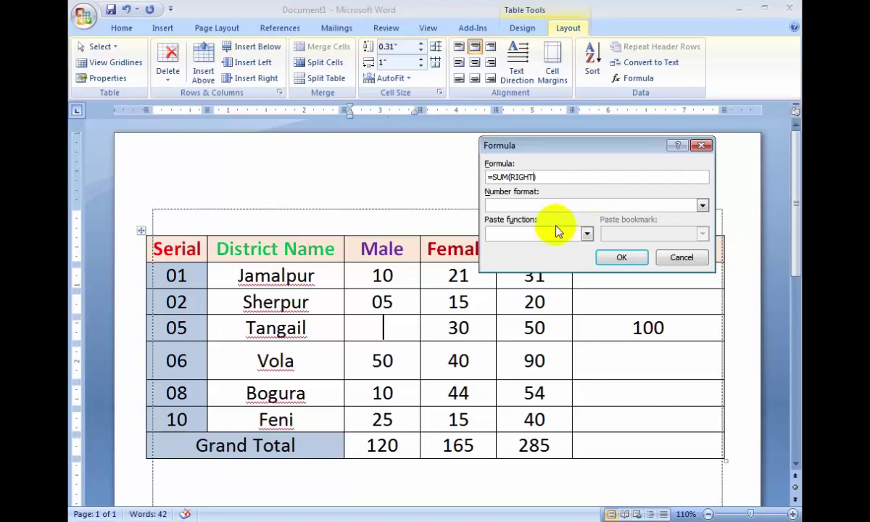
pyautogui.moveTo(541, 145); pyautogui.dragTo(481, 114)
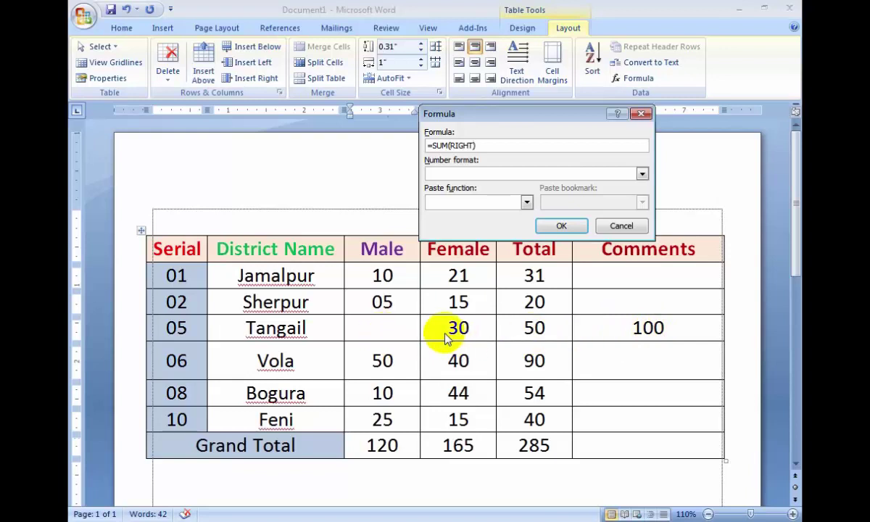
pyautogui.click(556, 226)
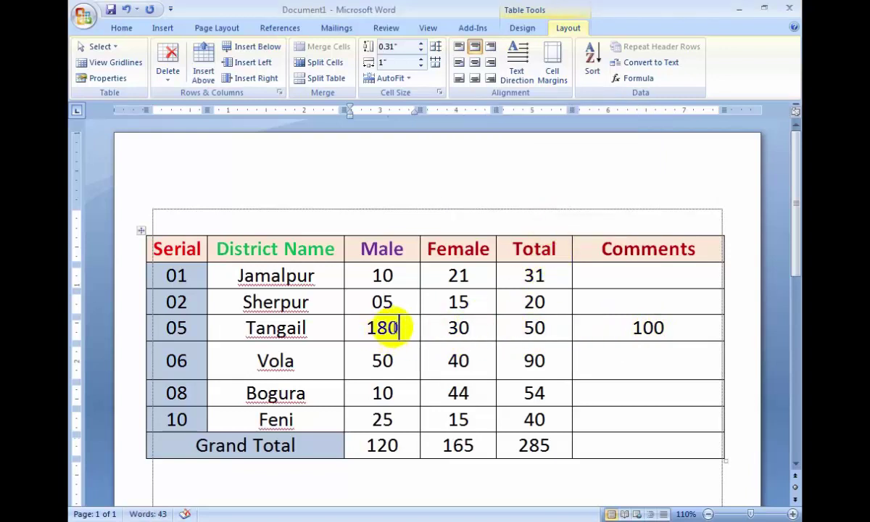
pyautogui.click(384, 327)
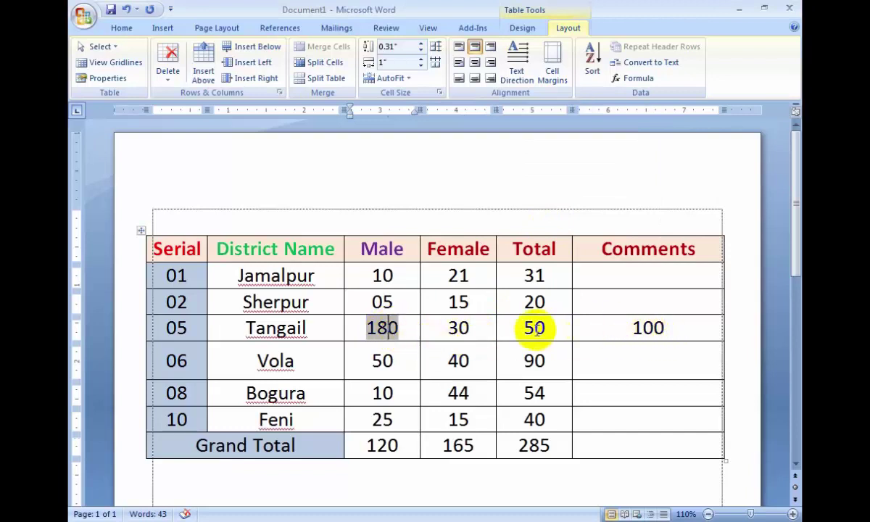
pyautogui.click(449, 328)
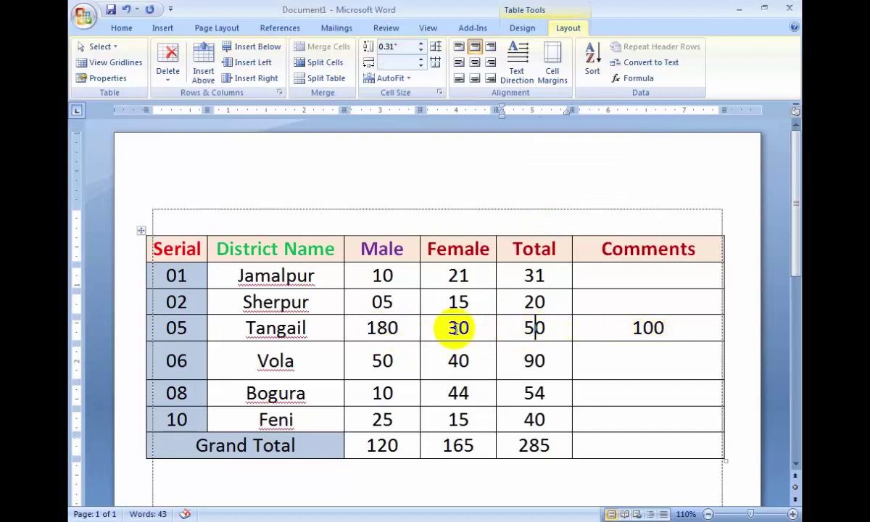
pyautogui.click(384, 327)
pyautogui.click(645, 327)
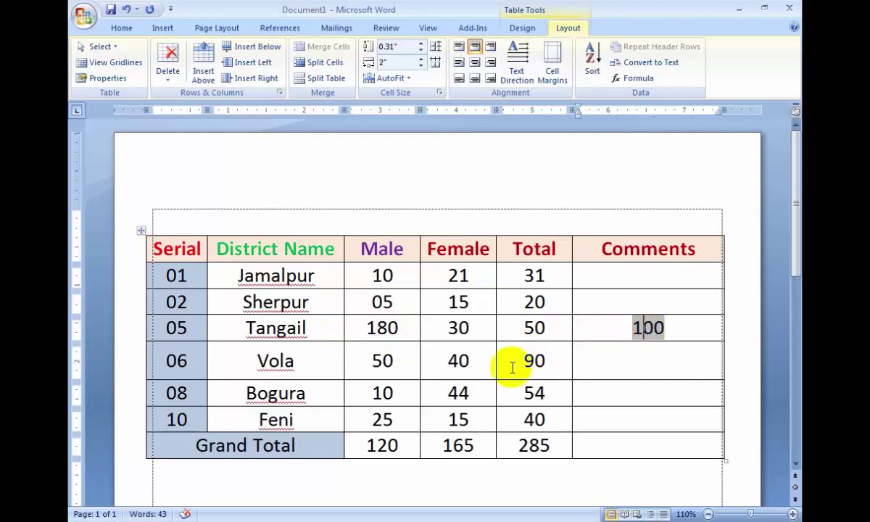
pyautogui.click(640, 396)
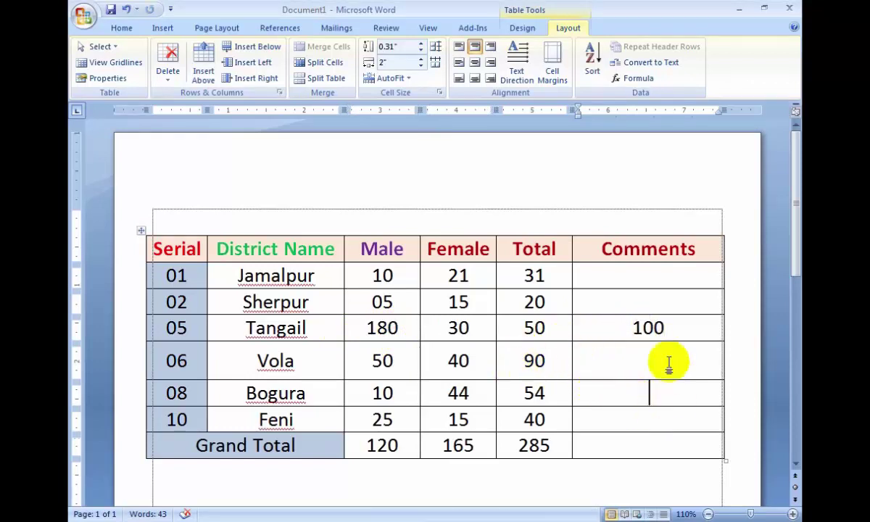
pyautogui.scroll(-1, 620, 384)
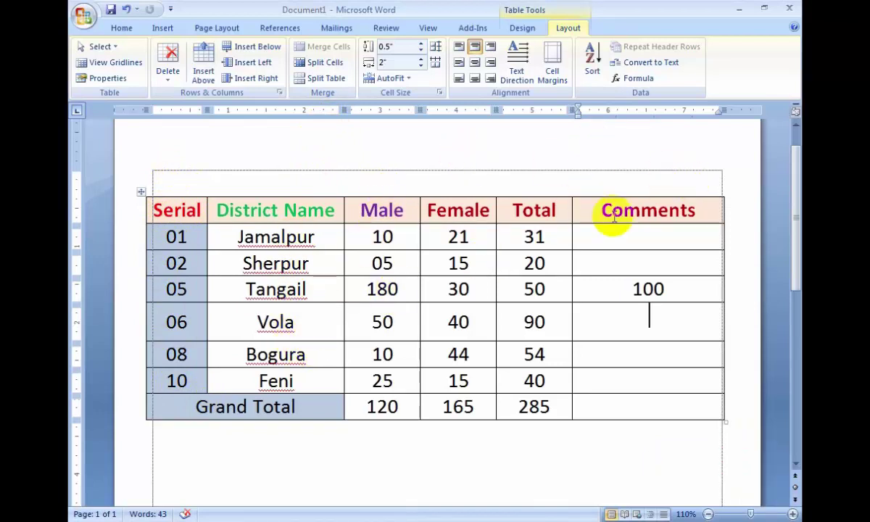
# Step: Enter the formula =c4-d4 in Vola's Comments cell to show 150
pyautogui.click(638, 78)
pyautogui.moveTo(489, 145); pyautogui.dragTo(432, 146)
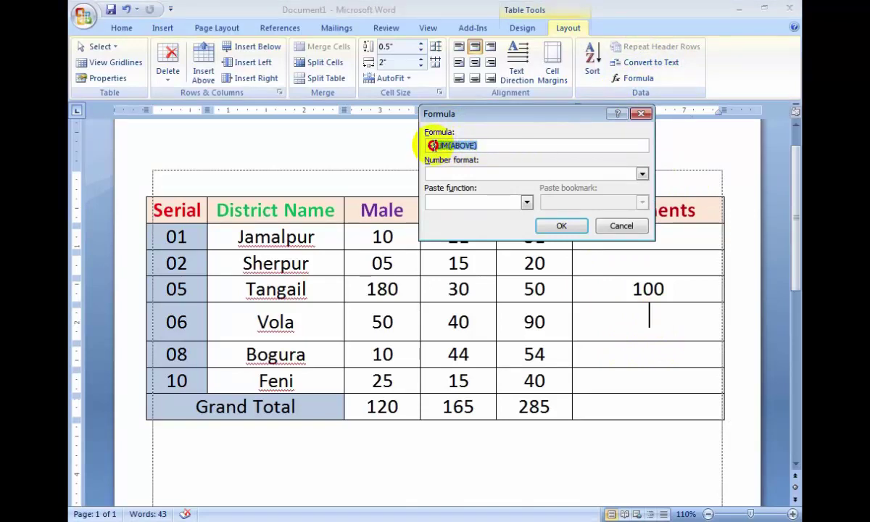
pyautogui.write('=')
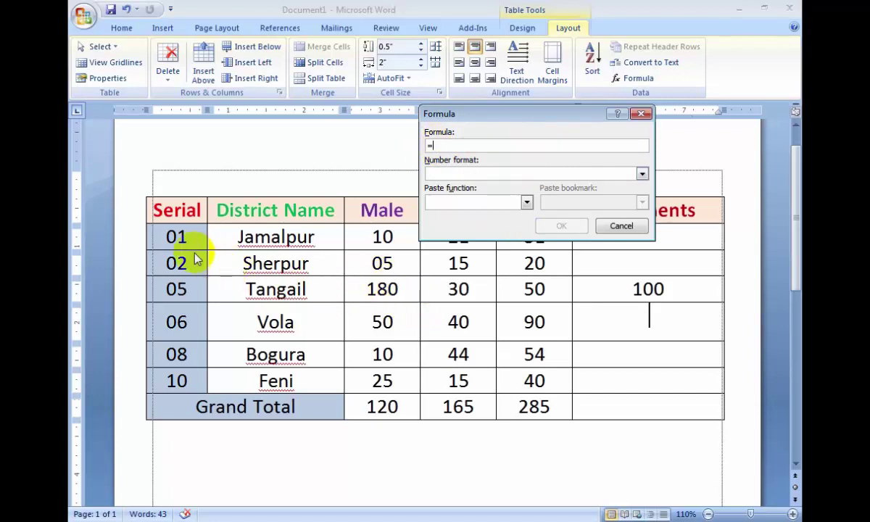
pyautogui.write('c')
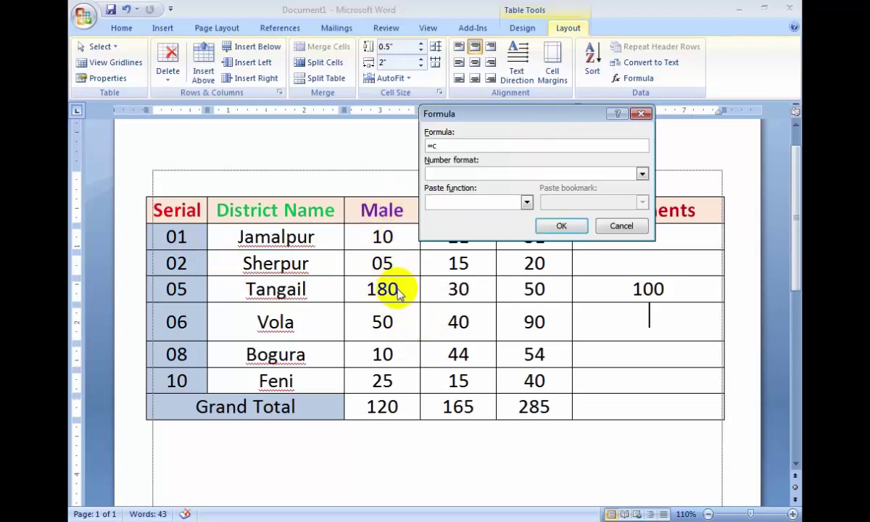
pyautogui.write('4-d4')
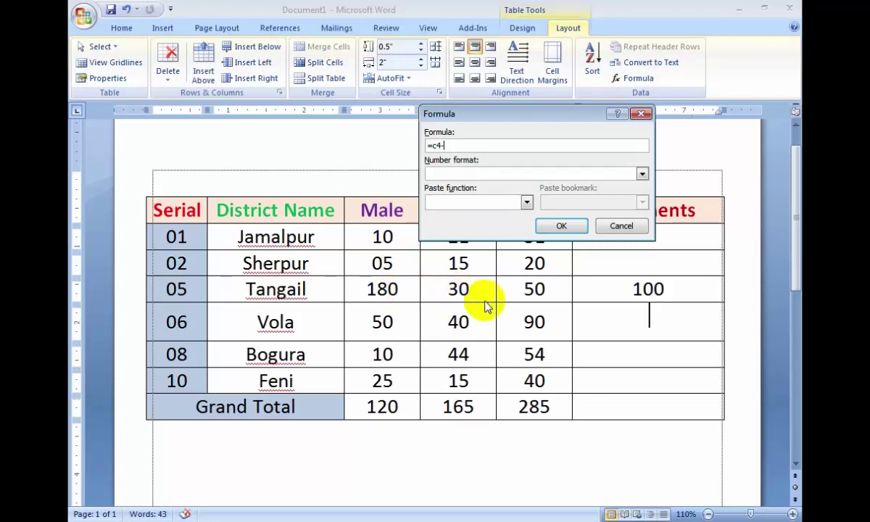
pyautogui.click(562, 228)
pyautogui.click(631, 332)
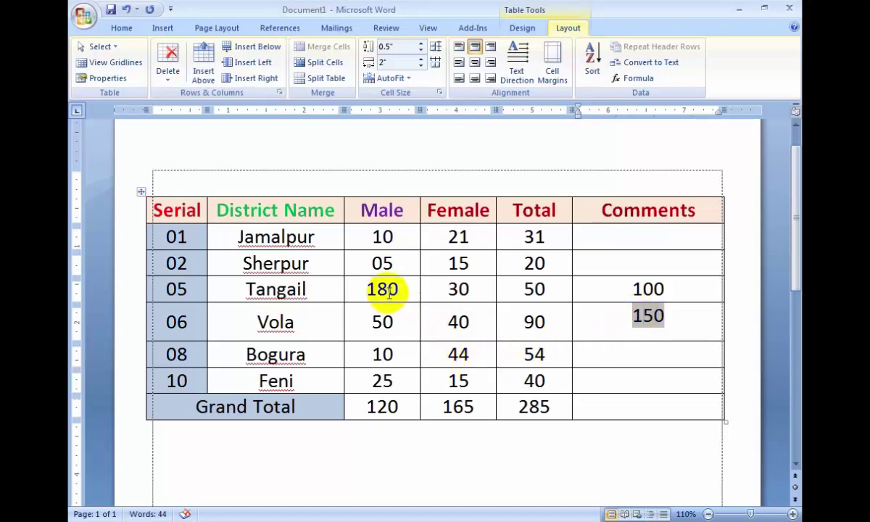
pyautogui.doubleClick(390, 291)
pyautogui.click(389, 292)
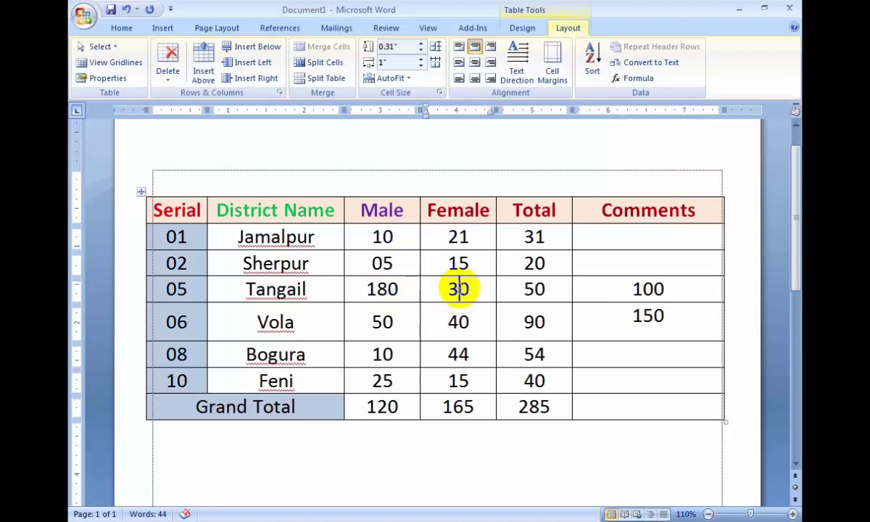
pyautogui.doubleClick(648, 317)
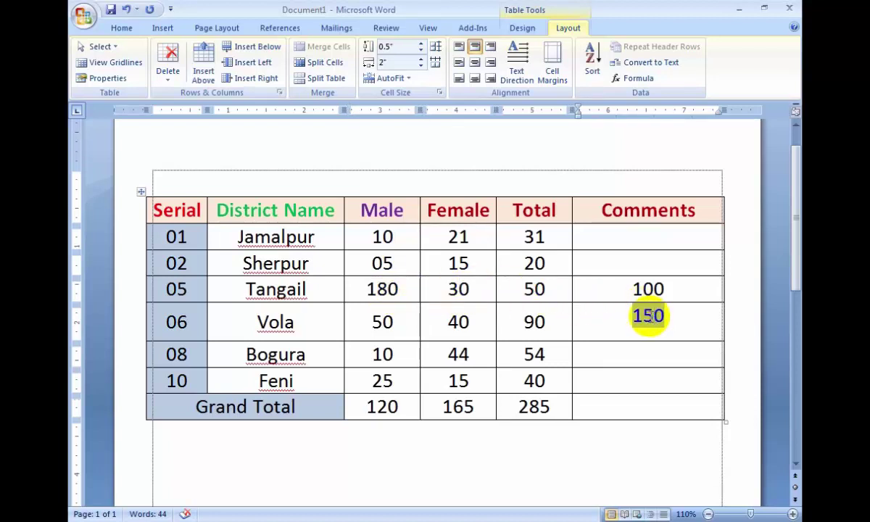
pyautogui.click(634, 78)
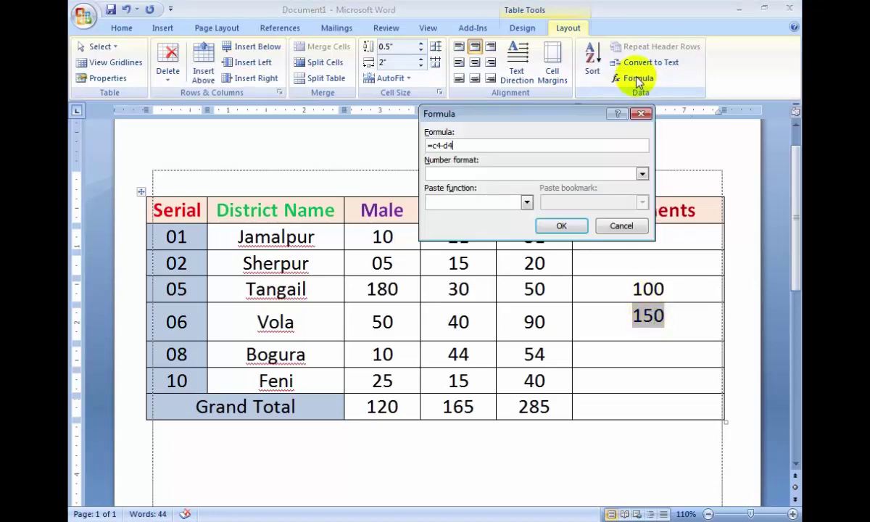
pyautogui.moveTo(546, 111); pyautogui.dragTo(589, 80)
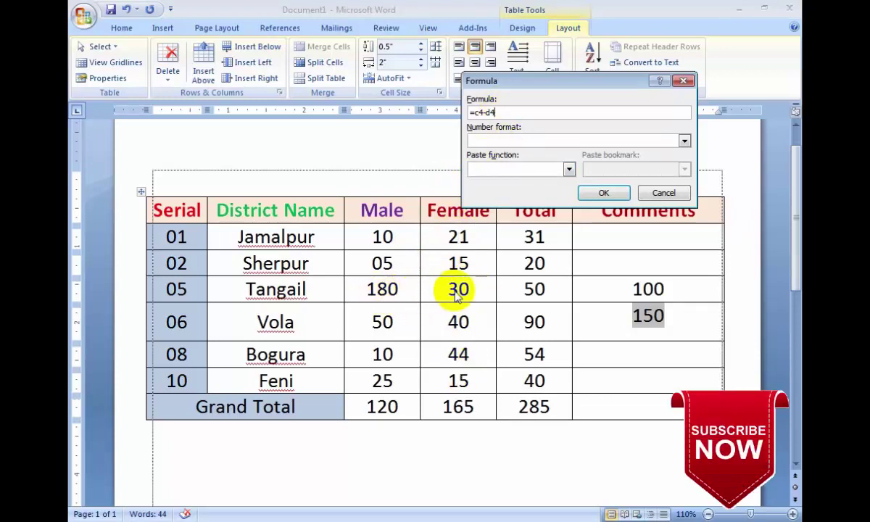
pyautogui.click(604, 193)
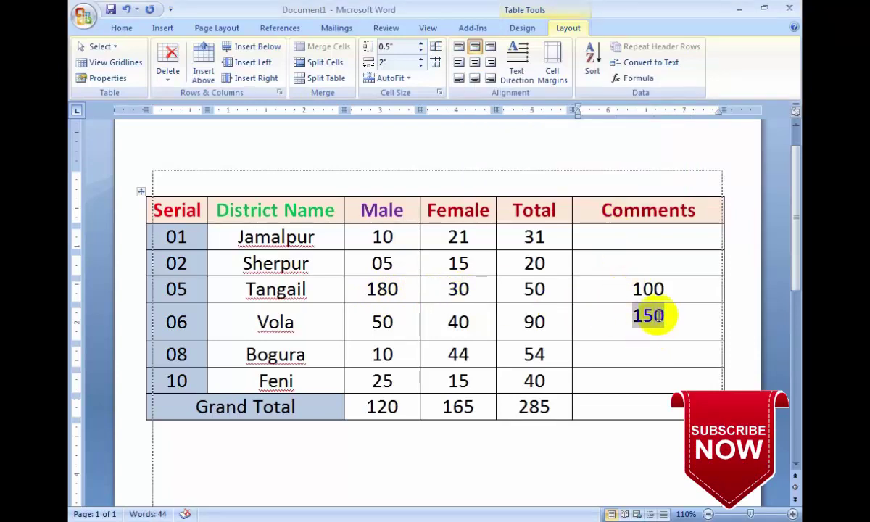
# Step: Enter =c3*d3 in Bogura's Comments cell, correcting the row reference, to show 75
pyautogui.click(653, 353)
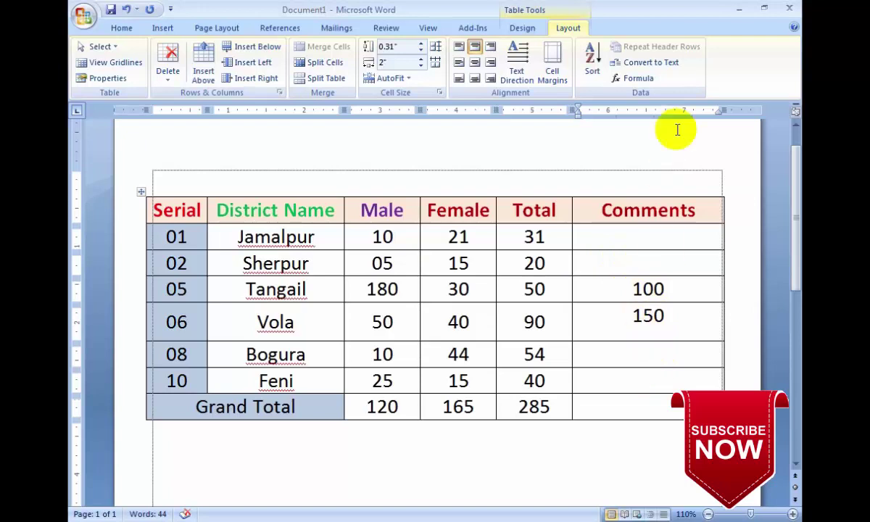
pyautogui.click(642, 78)
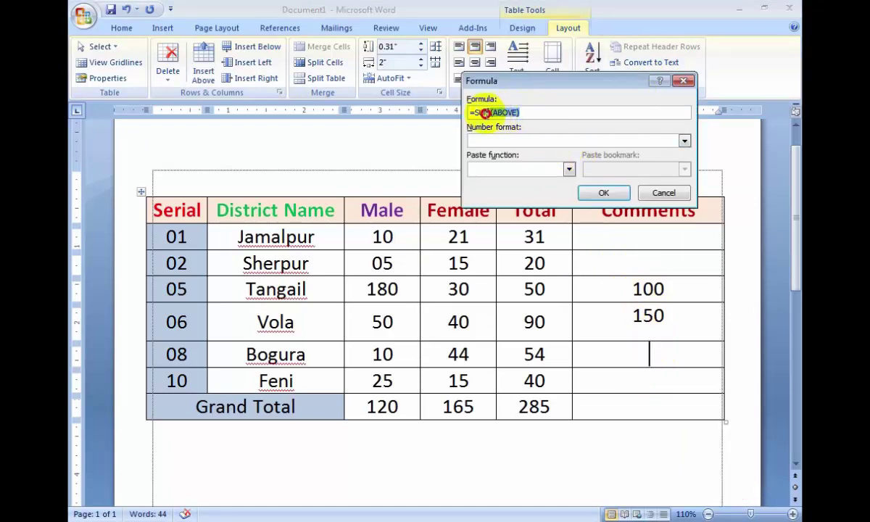
pyautogui.write('=')
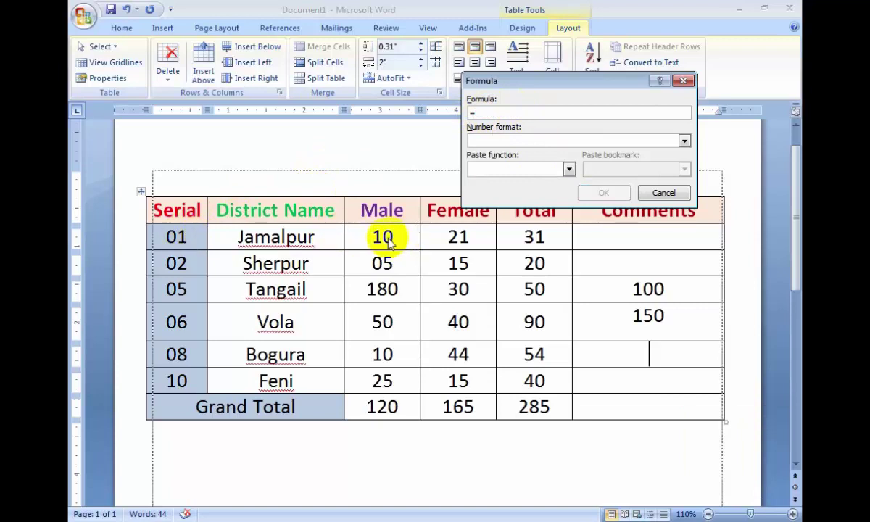
pyautogui.write('c')
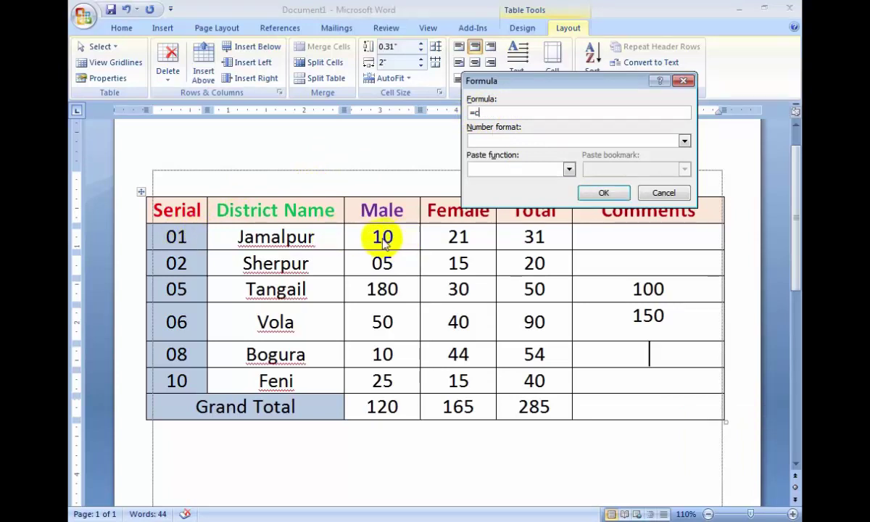
pyautogui.write('2*d')
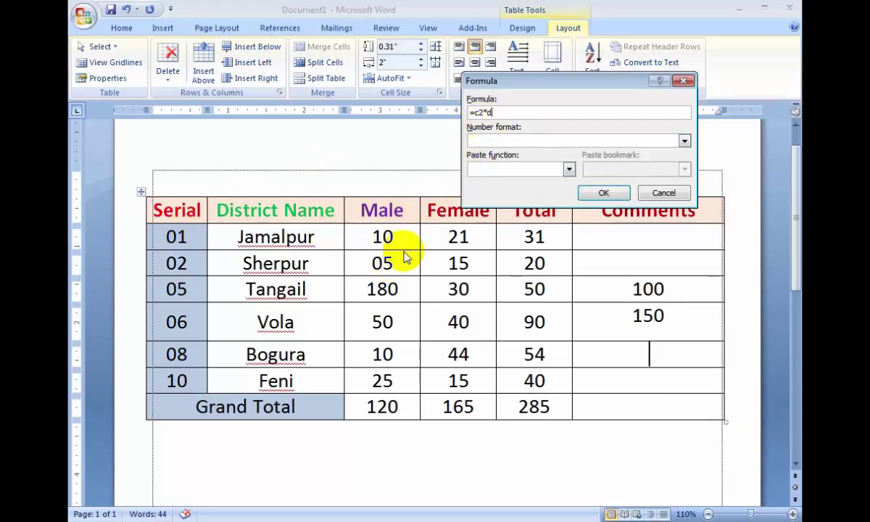
pyautogui.click(483, 112)
pyautogui.write('3')
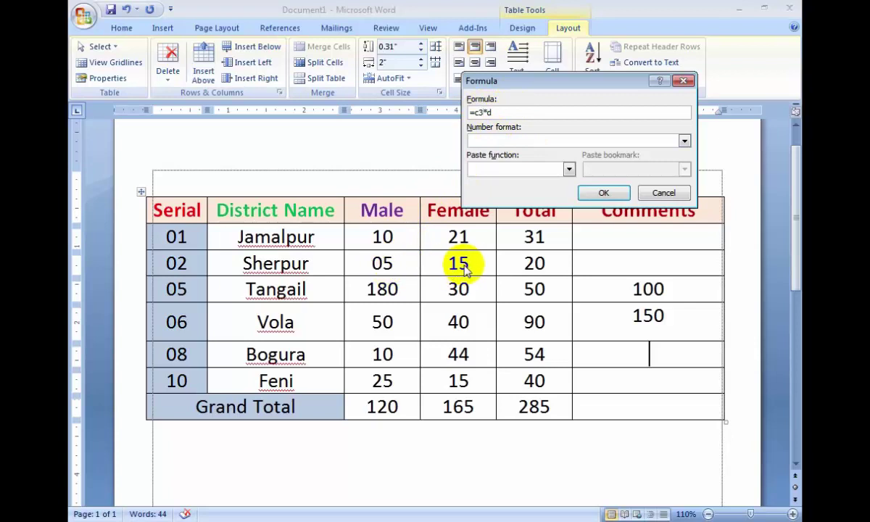
pyautogui.click(501, 110)
pyautogui.write('3')
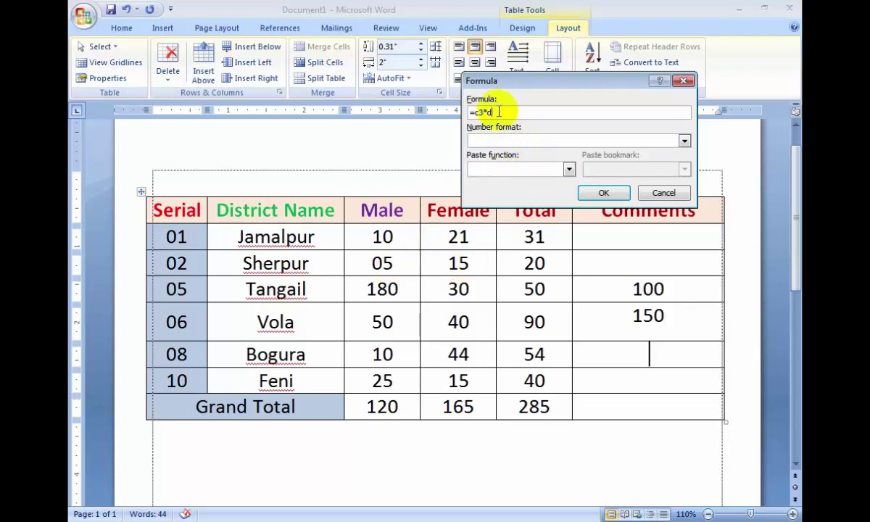
pyautogui.click(601, 194)
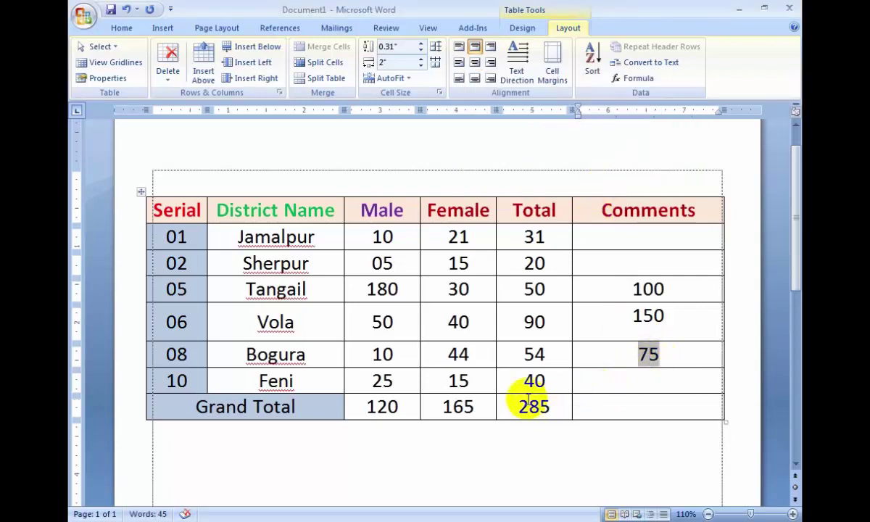
# Step: Check Sherpur's Male 05 and Female 15 values behind Bogura's 75 result
pyautogui.click(382, 265)
pyautogui.click(457, 263)
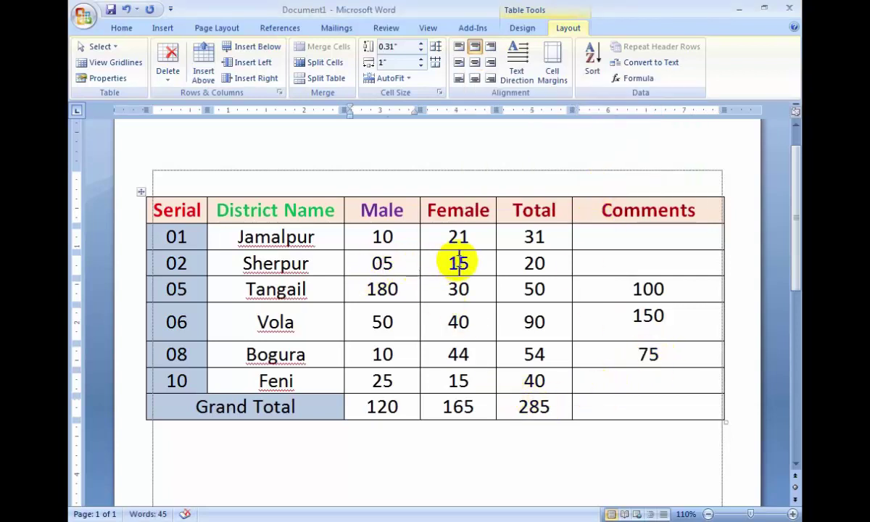
pyautogui.click(650, 353)
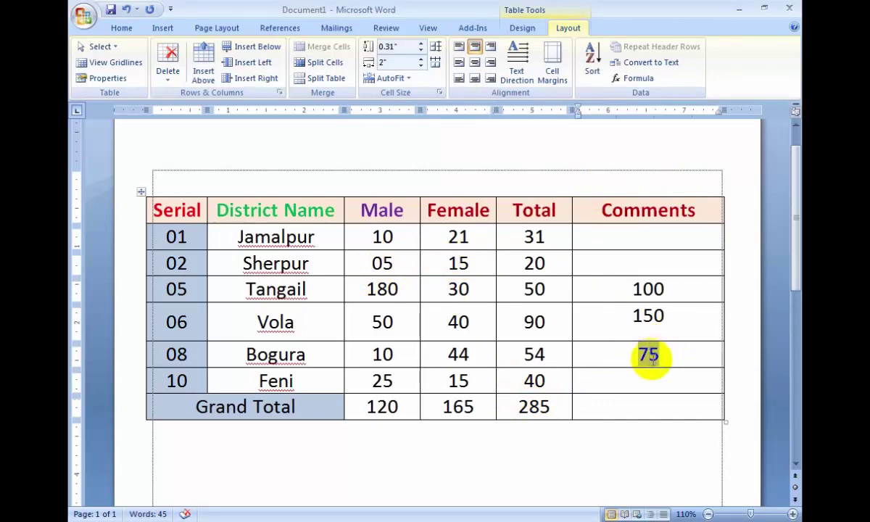
pyautogui.press('Right')
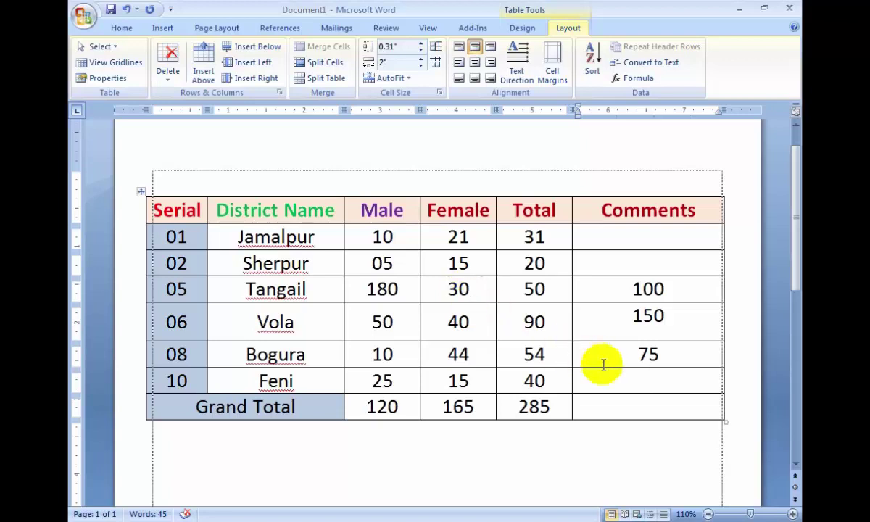
# Step: Replace SUM(ABOVE) with =c4/d4 in Feni's Comments cell to show 6
pyautogui.click(620, 78)
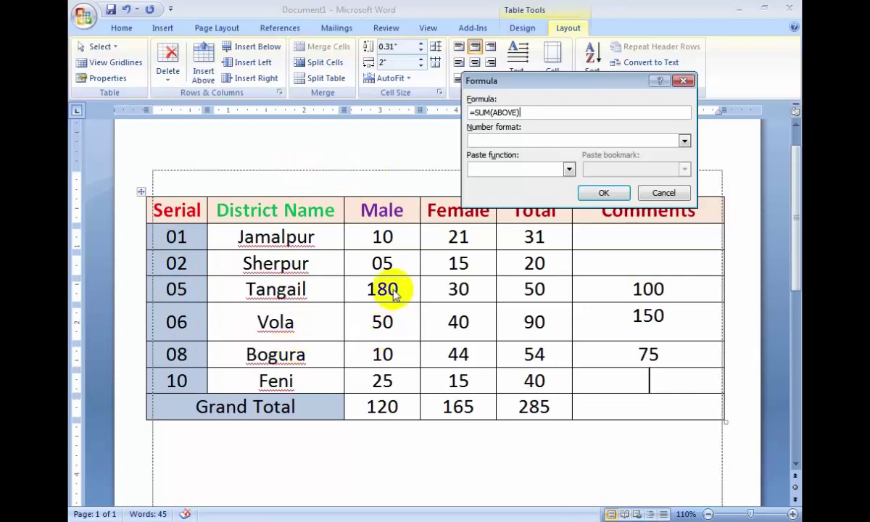
pyautogui.moveTo(521, 112)
pyautogui.mouseDown()
pyautogui.moveTo(473, 113)
pyautogui.moveTo(542, 125)
pyautogui.mouseUp()
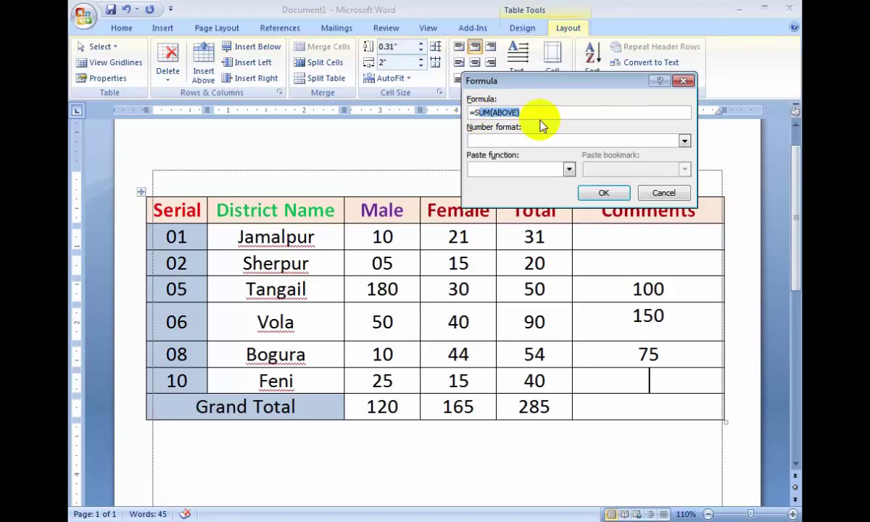
pyautogui.press('BackSpace')
pyautogui.write('c')
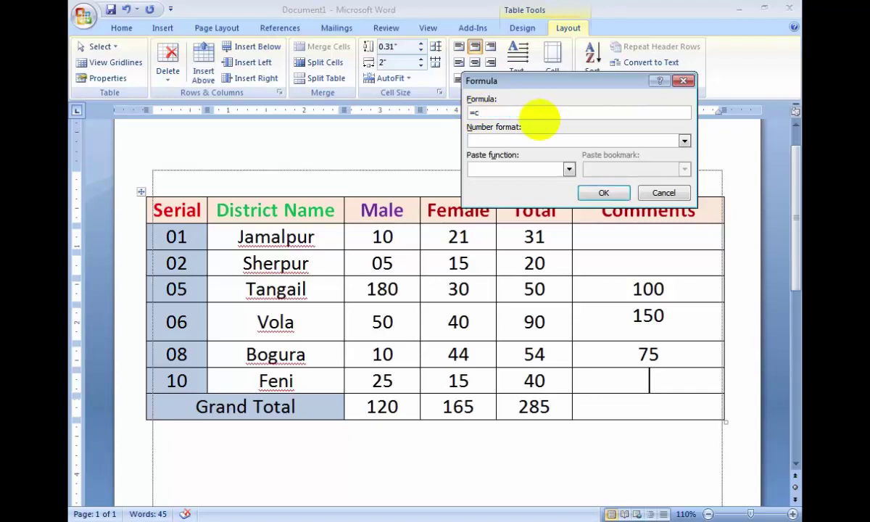
pyautogui.write('4/d4')
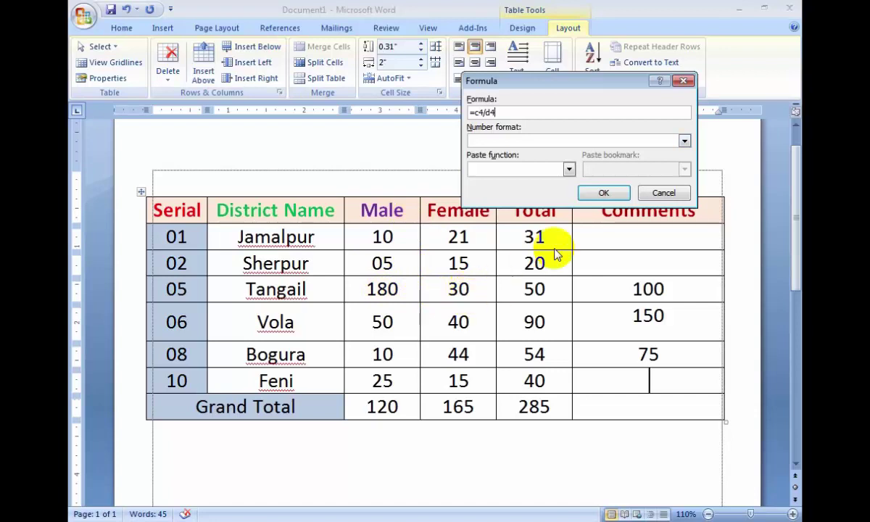
pyautogui.click(605, 195)
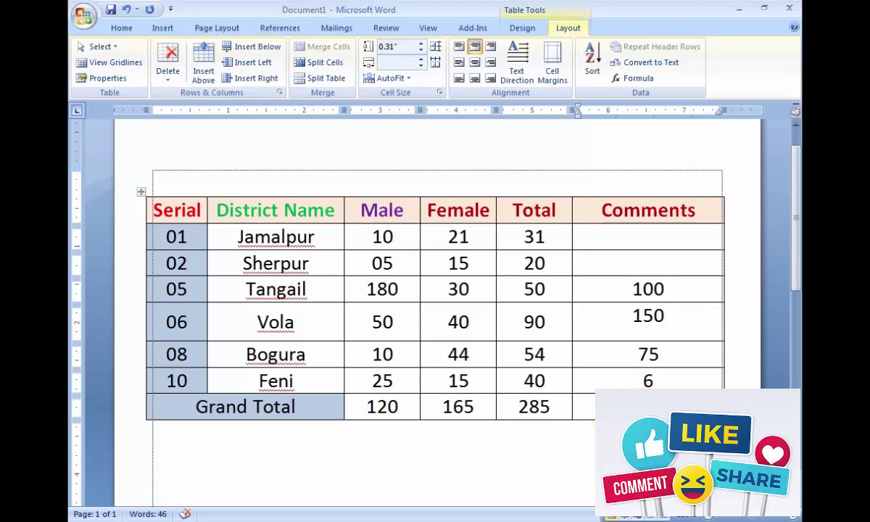
pyautogui.press('Down')
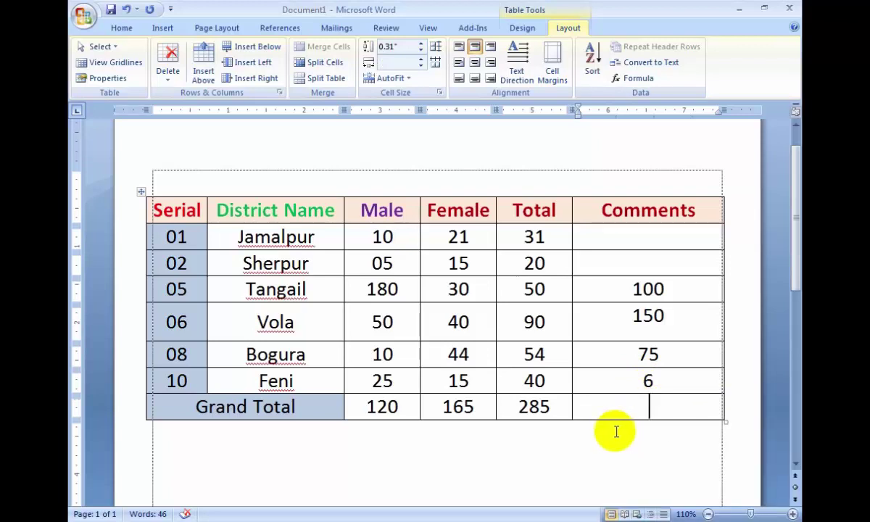